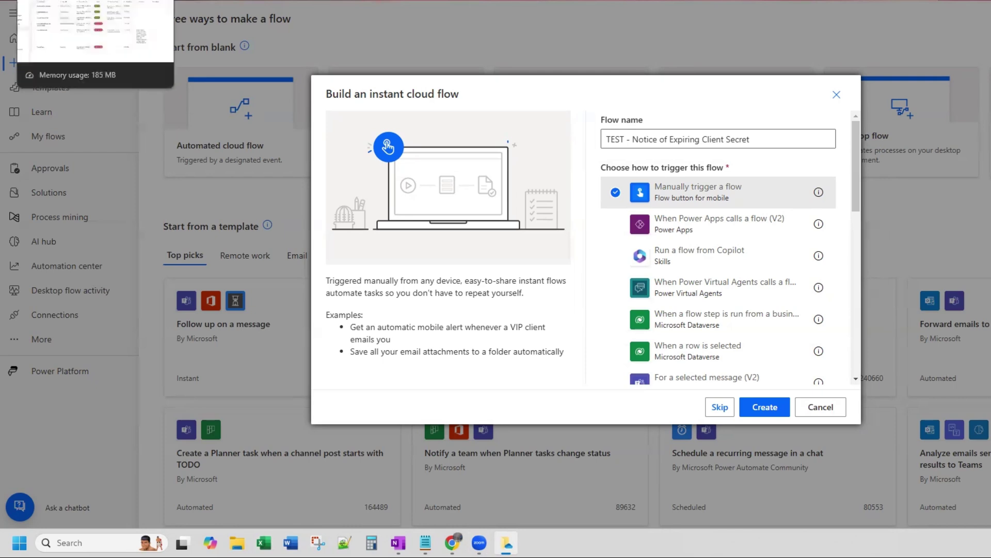
pyautogui.hotkey('ctrl', 'Tab')
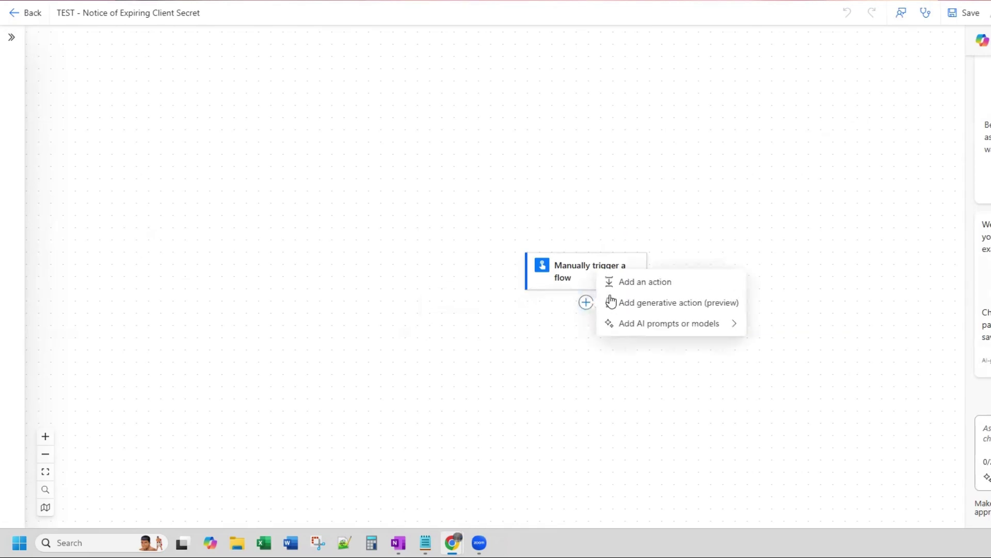
# Search 'get items' and add the SharePoint Get items action directly after the manual trigger.
pyautogui.click(655, 292)
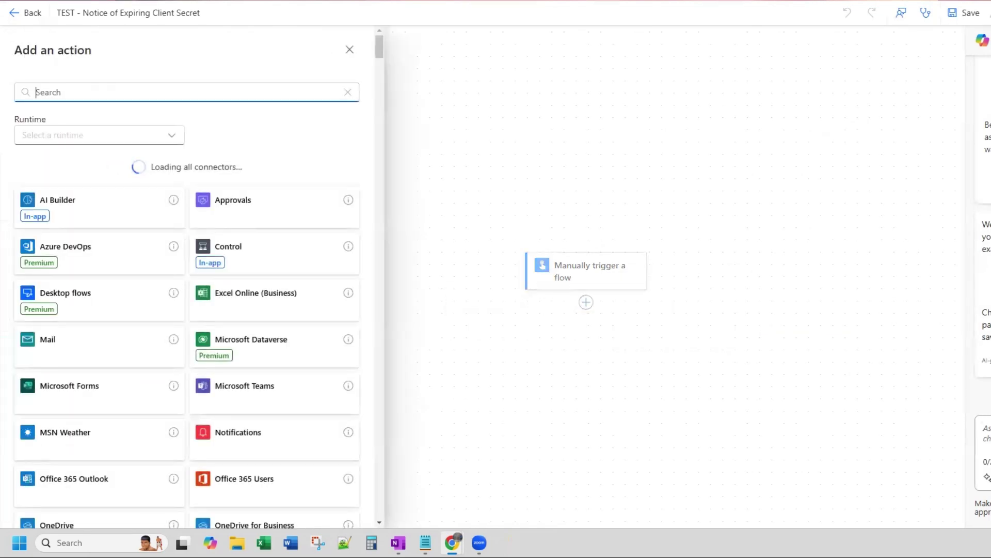
pyautogui.click(84, 93)
pyautogui.write('get')
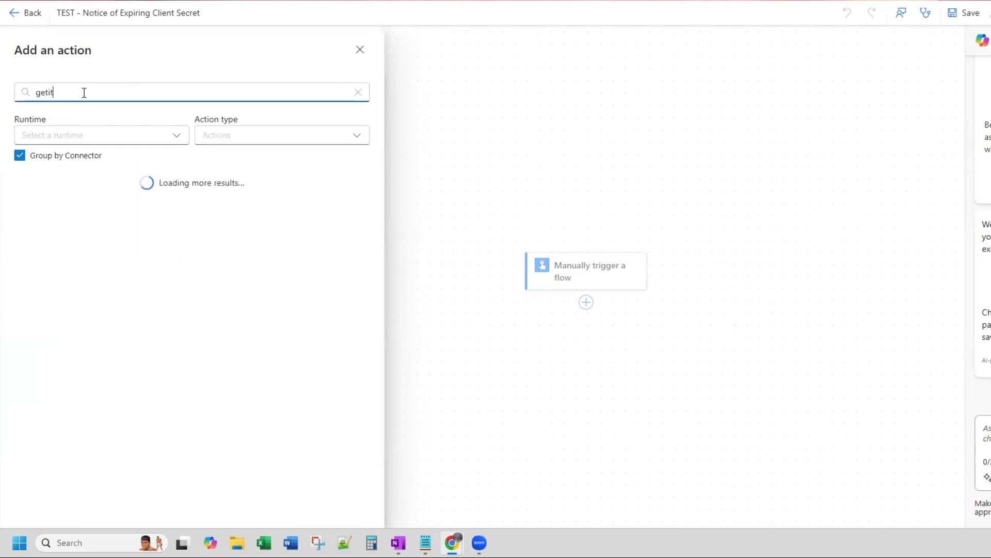
pyautogui.write(' itm')
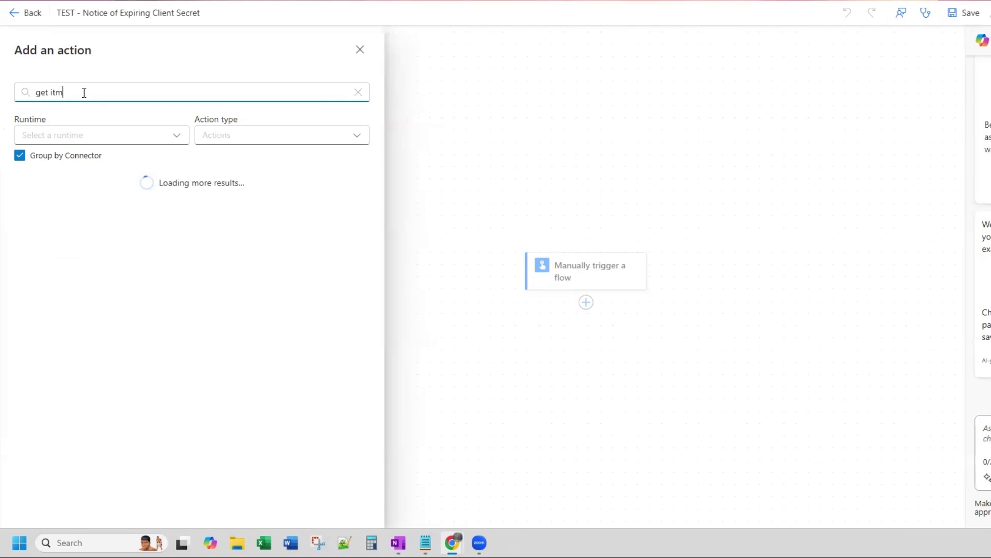
pyautogui.press('BackSpace')
pyautogui.write('ems')
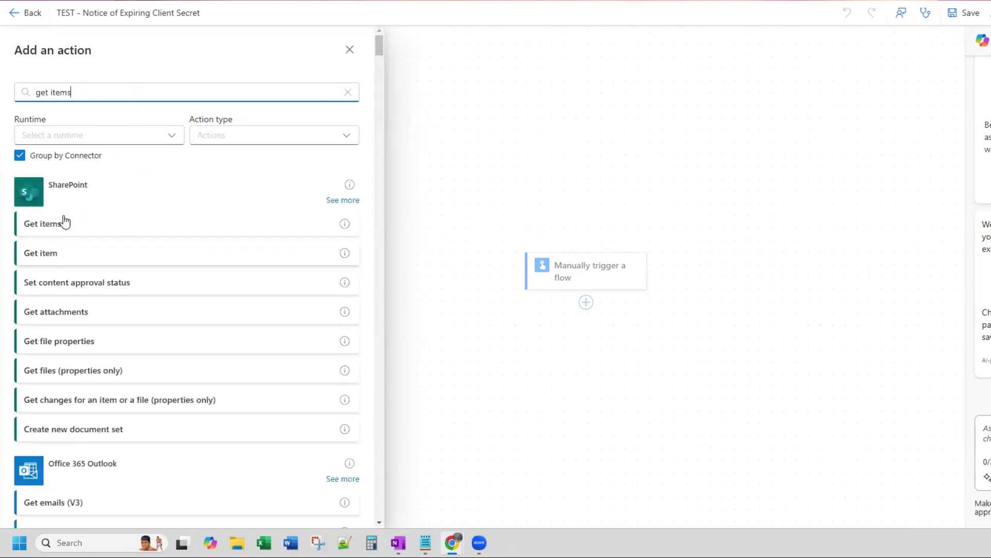
pyautogui.click(116, 223)
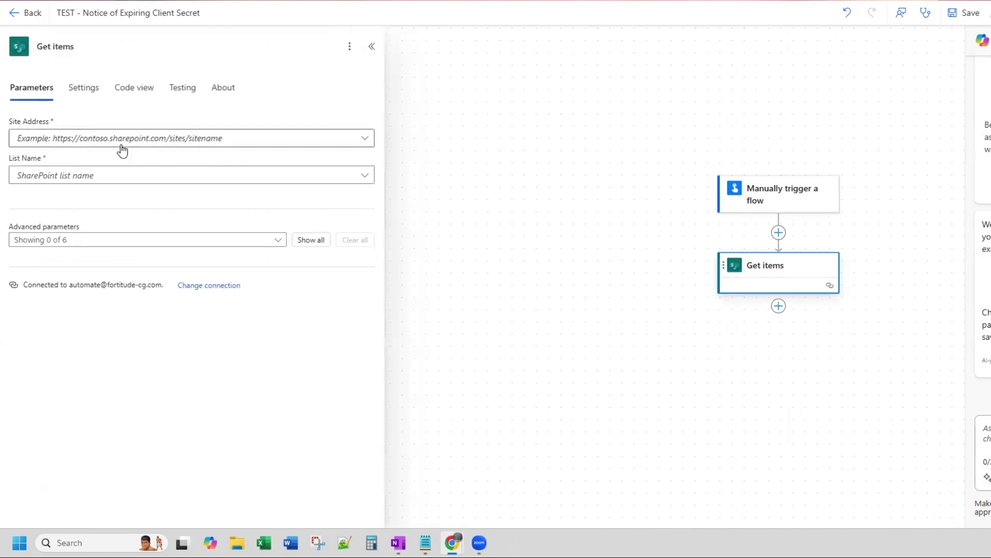
# Set Get items to the FCG- Office & Administration site and Azure Apps list, showing advanced parameters.
pyautogui.click(121, 144)
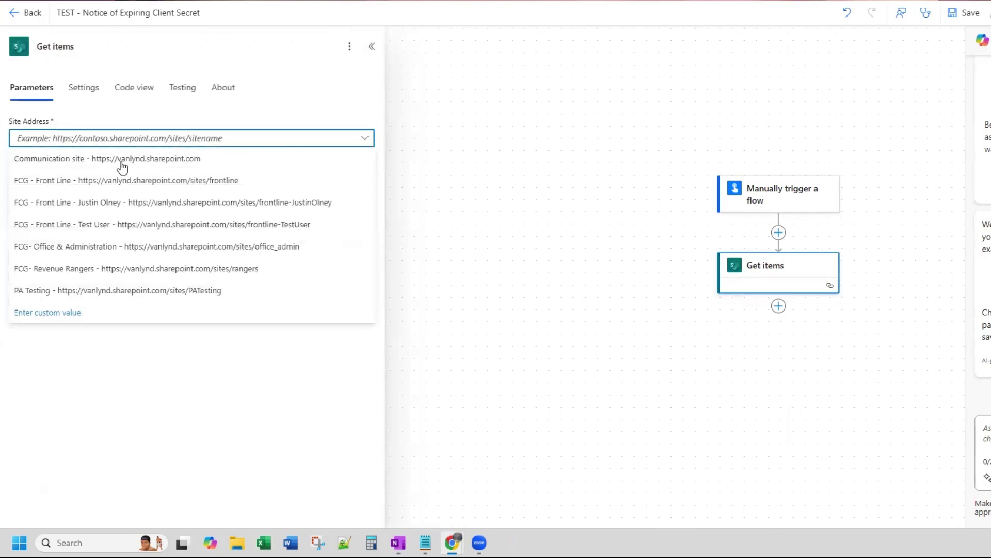
pyautogui.click(115, 248)
pyautogui.click(74, 181)
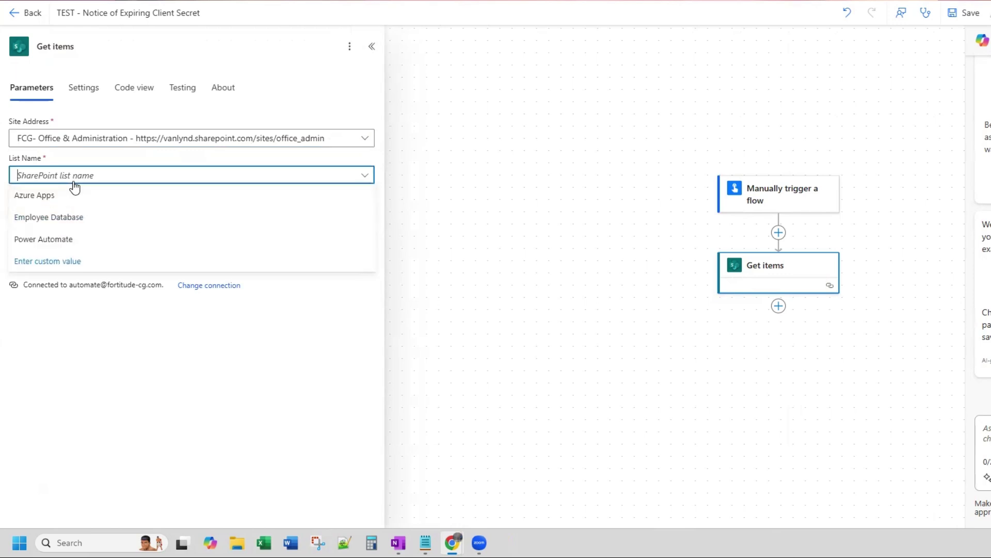
pyautogui.click(56, 198)
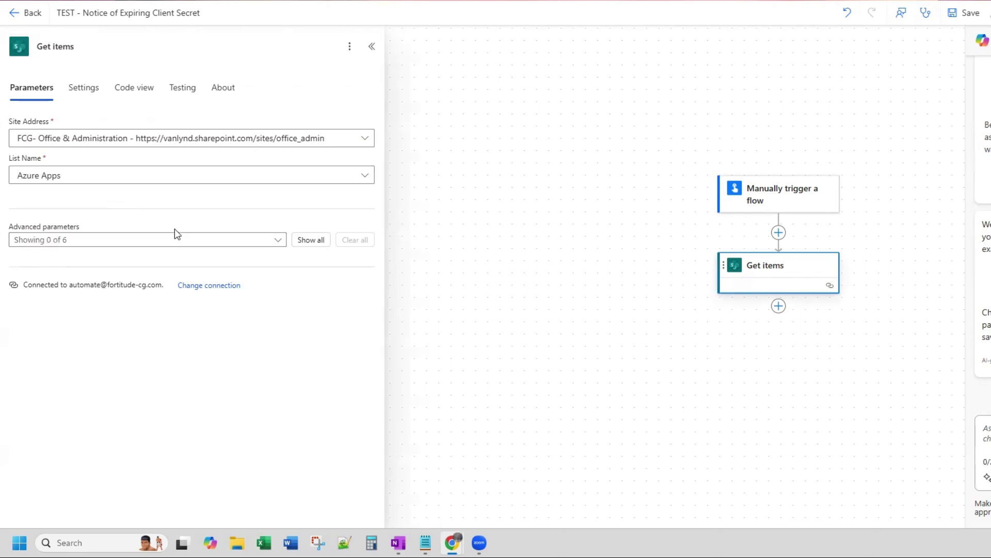
pyautogui.click(284, 241)
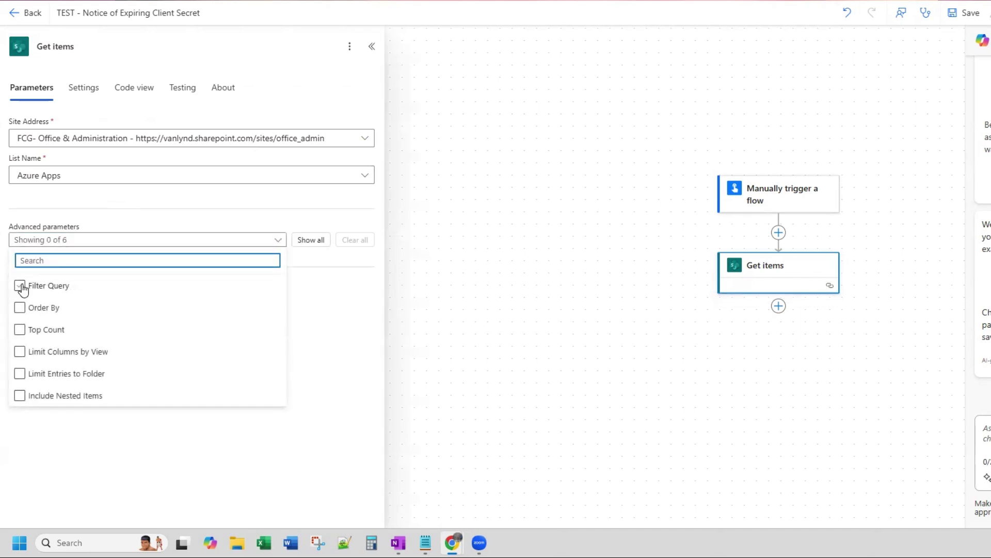
# Enable Filter Query and enter the condition ClientSecretExpiration le ''.
pyautogui.click(20, 287)
pyautogui.click(321, 334)
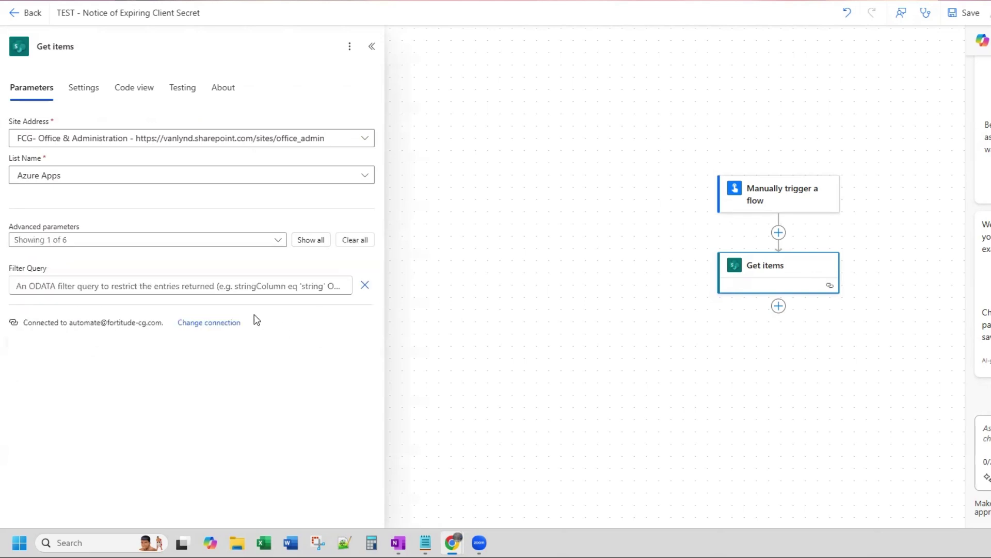
pyautogui.click(66, 284)
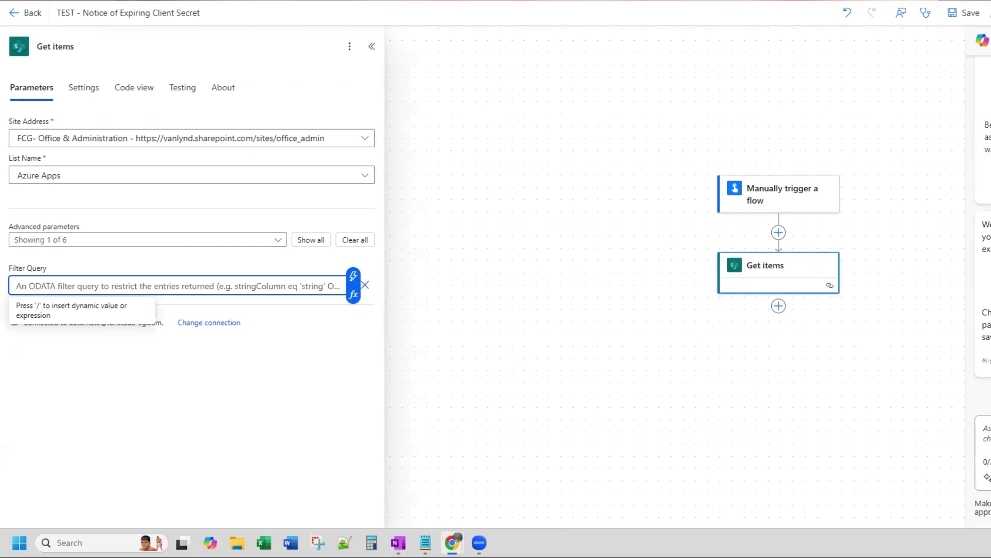
pyautogui.press('Escape')
pyautogui.click(50, 285)
pyautogui.write('ClientSecretExpiration le')
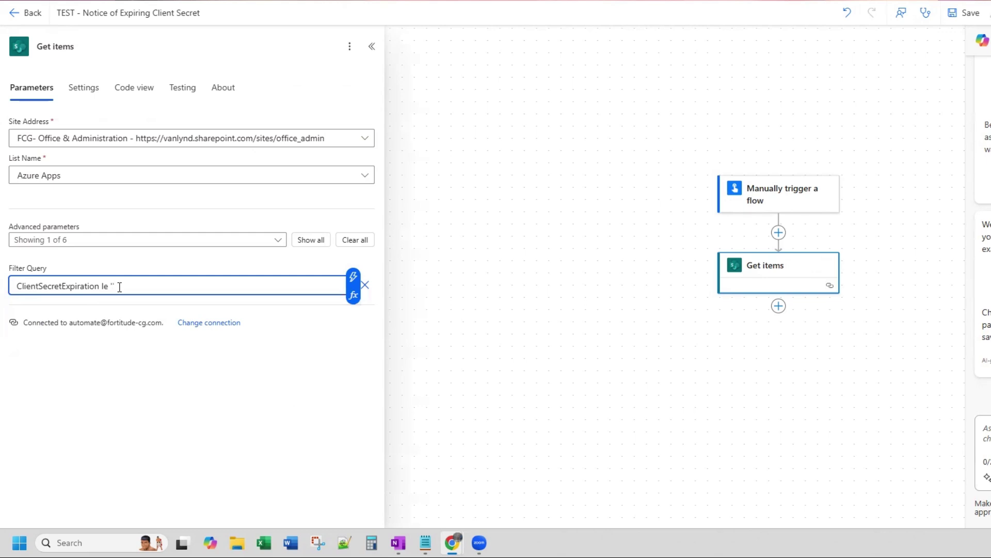
# Insert formatDateTime(addDays(utcNow(), 30), 'yyyy-MM-ddTHH:mm:ssZ') between the filter's quotes.
pyautogui.click(354, 294)
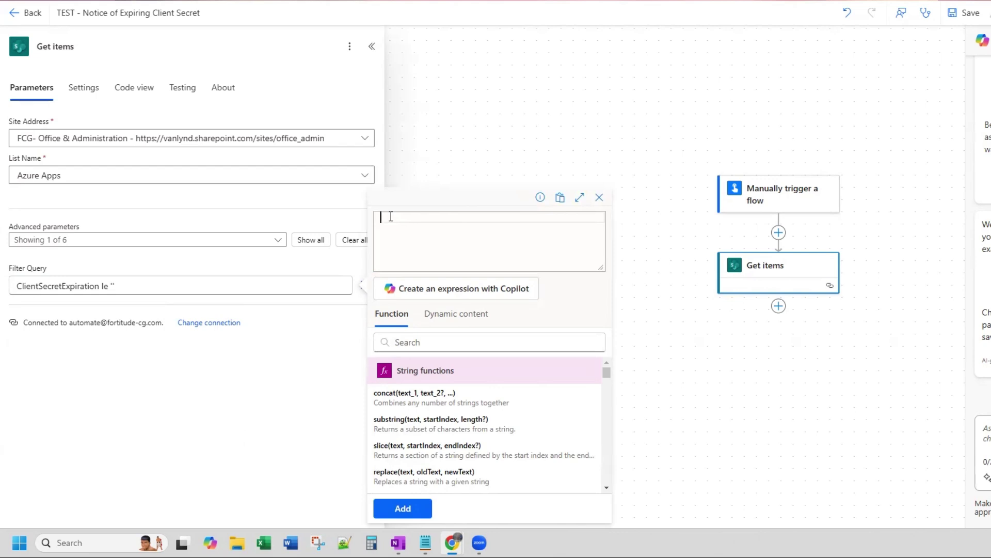
pyautogui.write("formatDateTime(addDays(utcNow(), 30), 'yyyy-MM-ddTHH:mm:ssZ')")
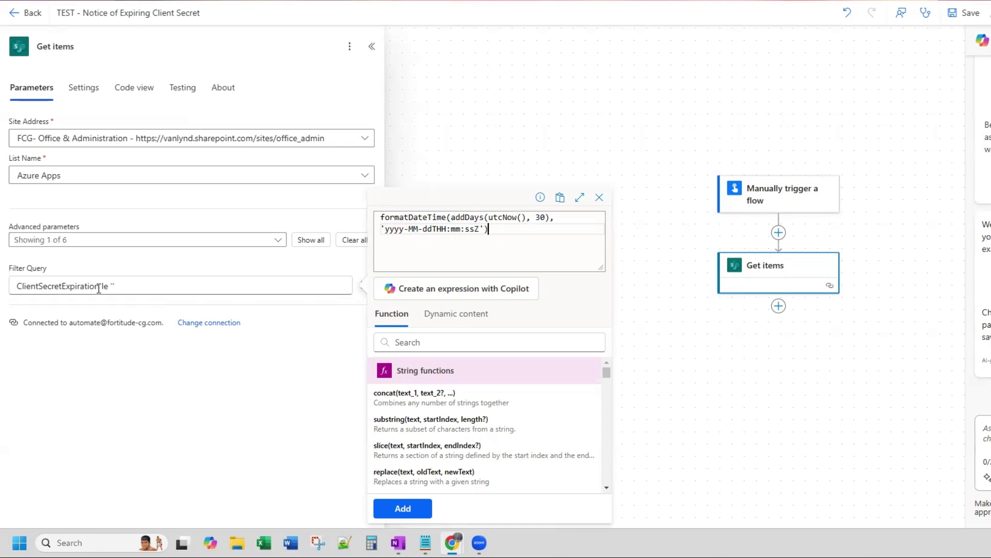
pyautogui.moveTo(99, 287); pyautogui.dragTo(18, 285)
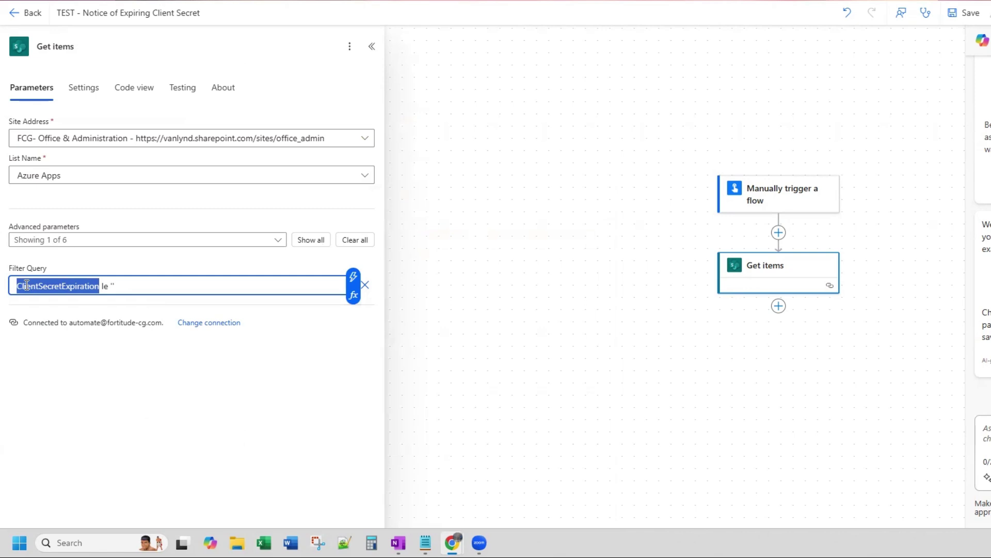
pyautogui.click(113, 284)
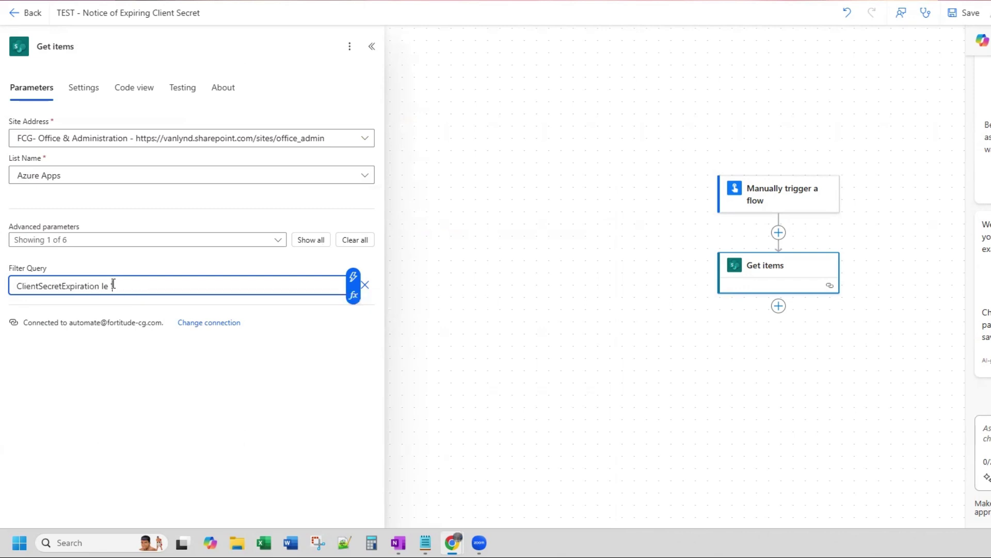
pyautogui.click(354, 296)
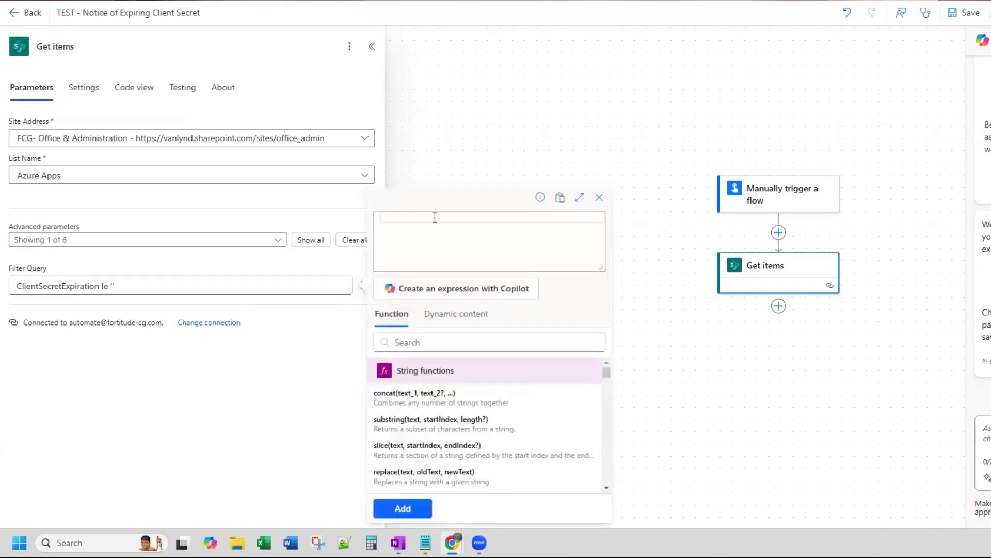
pyautogui.write("formatDateTime(addDays(utcNow(), 30), 'yyyy-MM-ddTHH:mm:ssZ')")
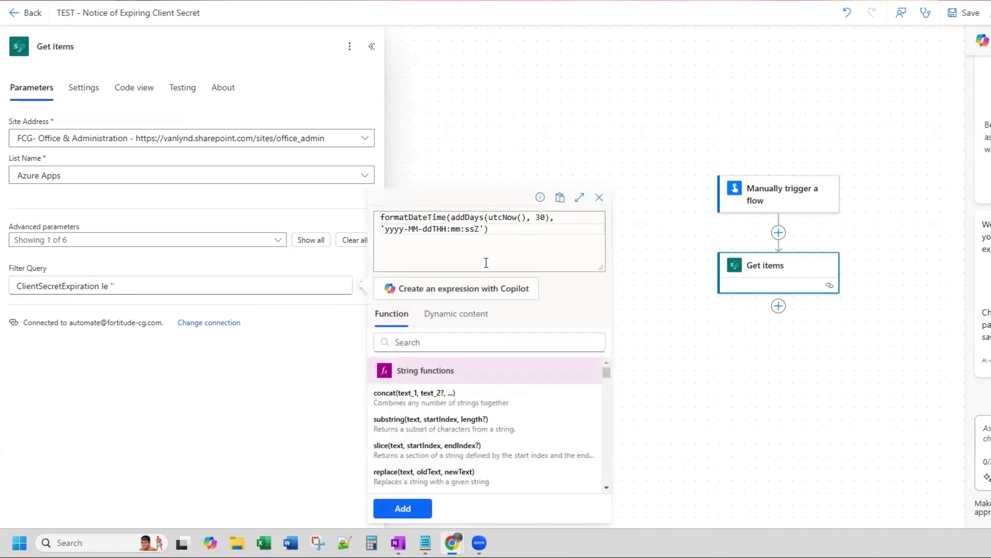
pyautogui.click(413, 506)
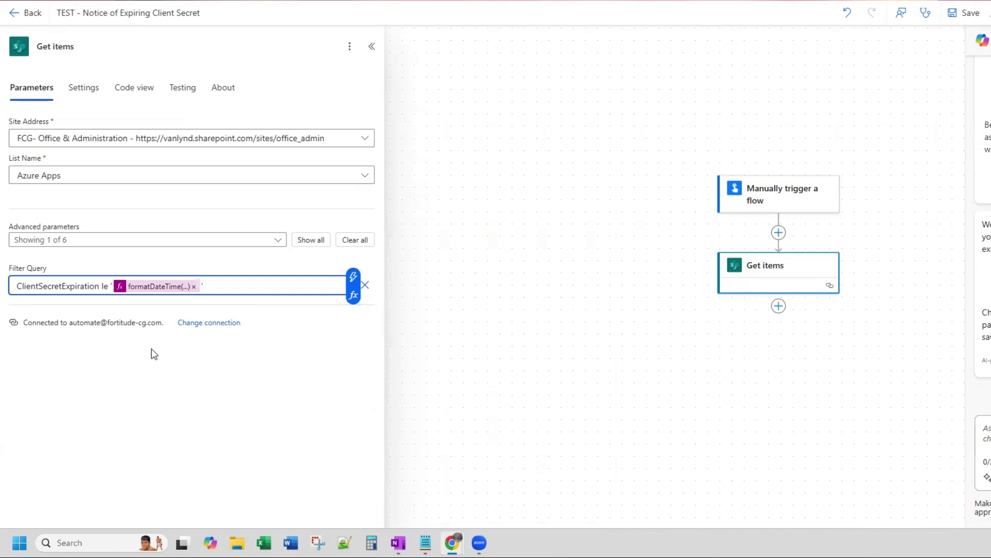
# Add a Compose data operation as a new step after Get items.
pyautogui.click(785, 297)
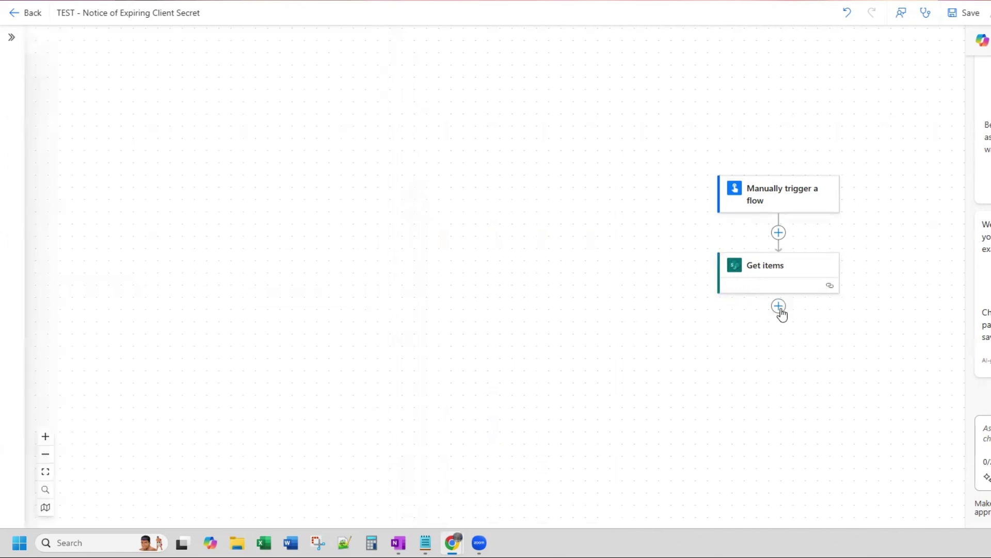
pyautogui.click(780, 310)
pyautogui.click(860, 284)
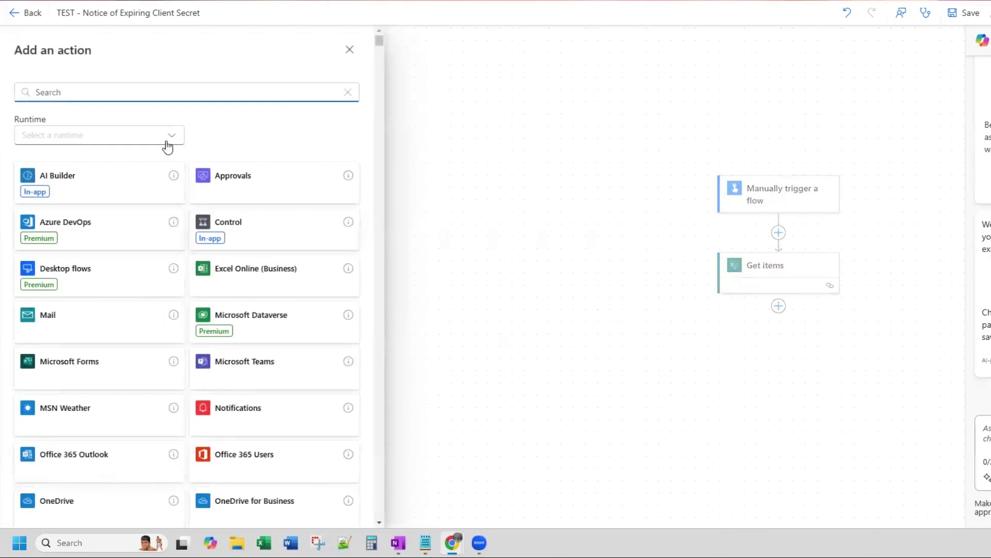
pyautogui.write('c')
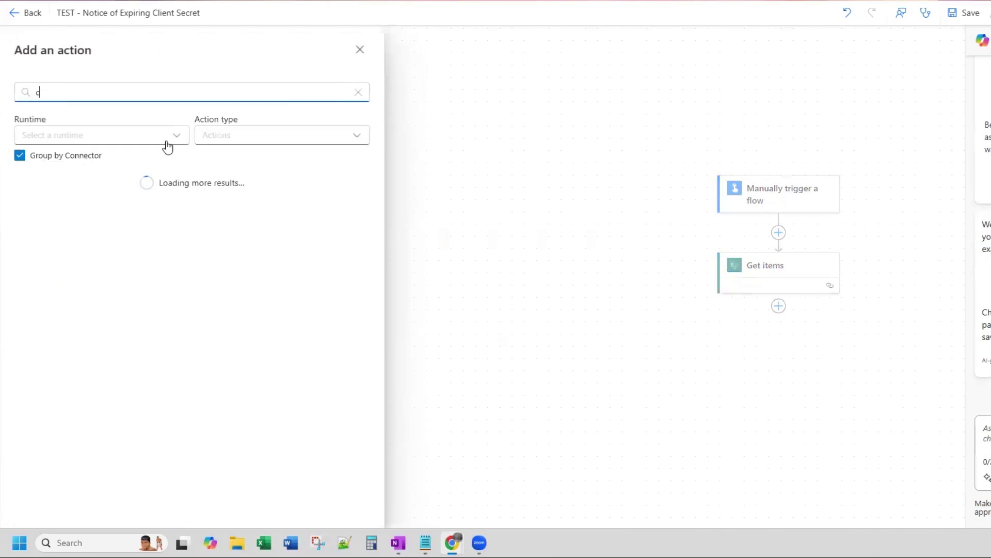
pyautogui.write('ompose')
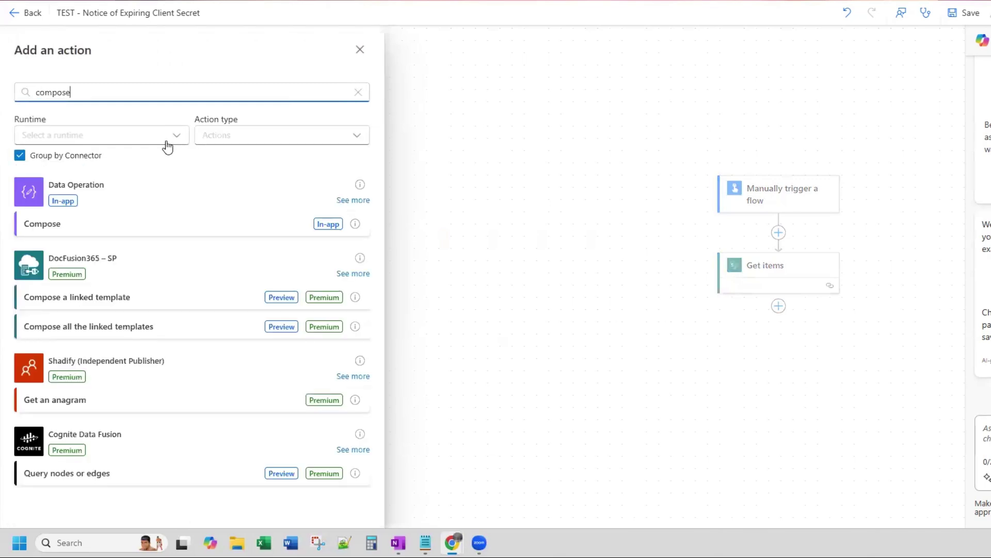
pyautogui.click(72, 231)
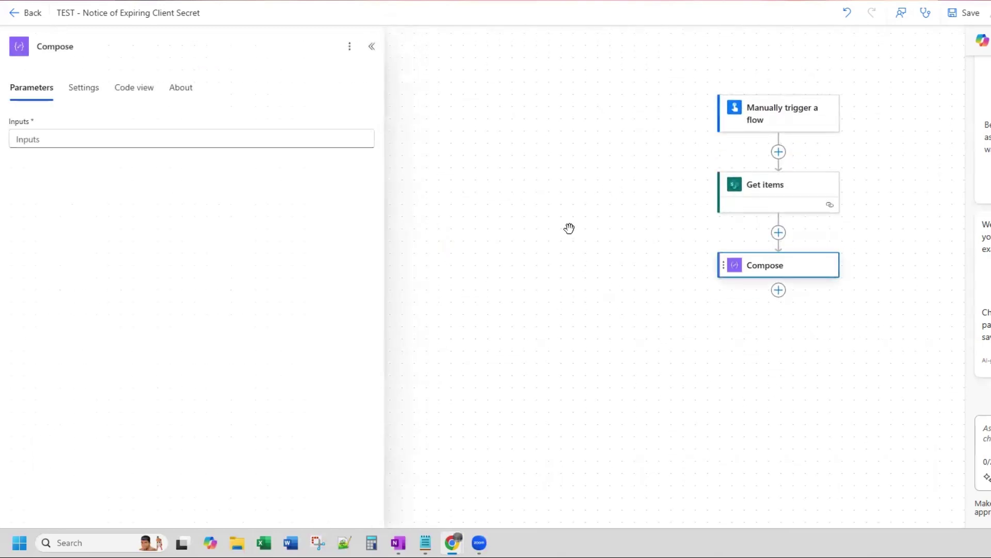
# Set the Compose input to each item's Title, wrapping it in a For each loop.
pyautogui.click(114, 137)
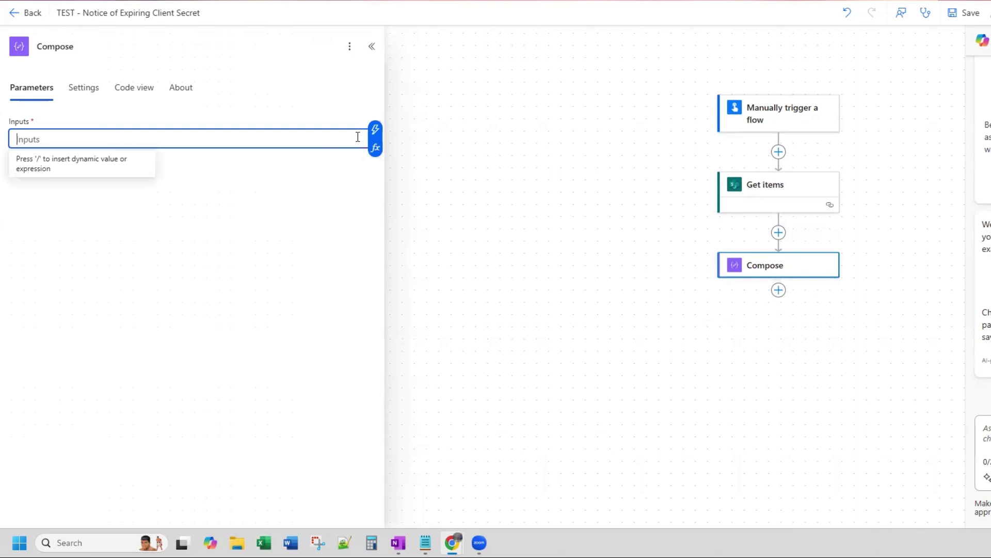
pyautogui.click(375, 130)
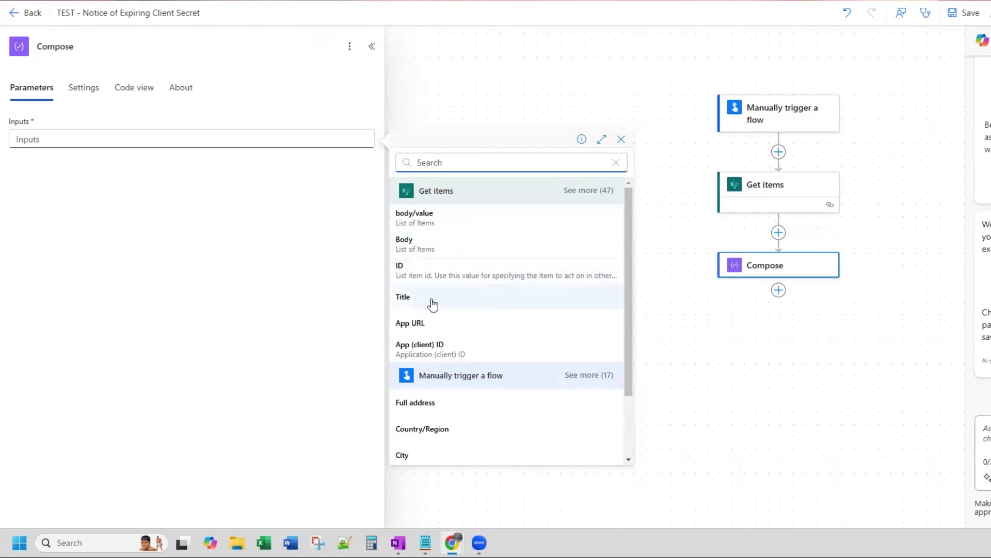
pyautogui.click(414, 297)
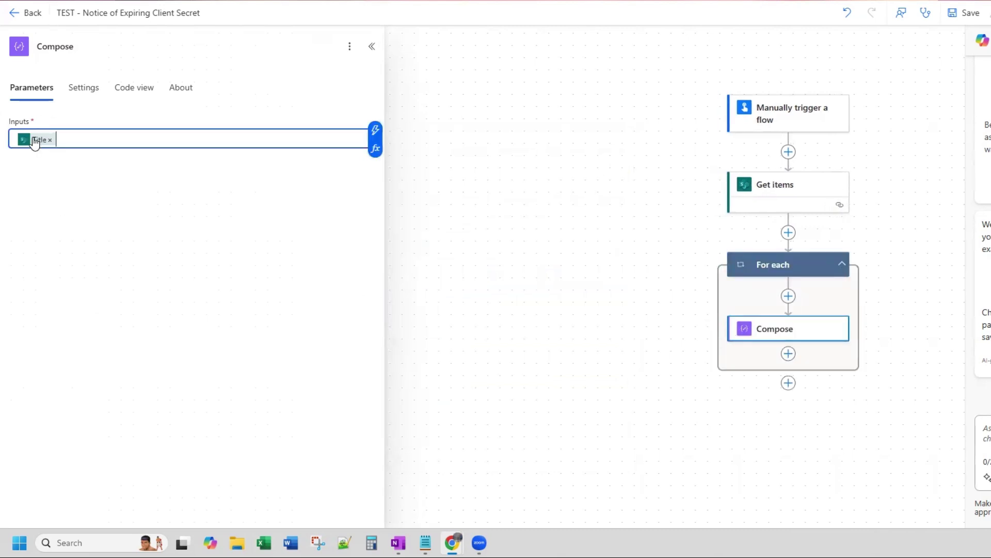
# Save the flow and start a test run.
pyautogui.click(953, 11)
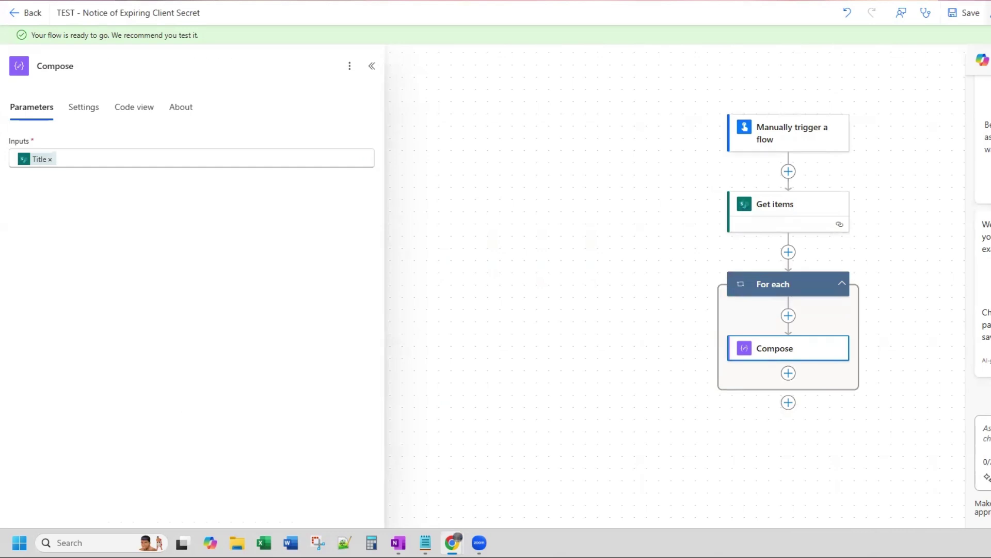
pyautogui.click(988, 13)
pyautogui.click(978, 511)
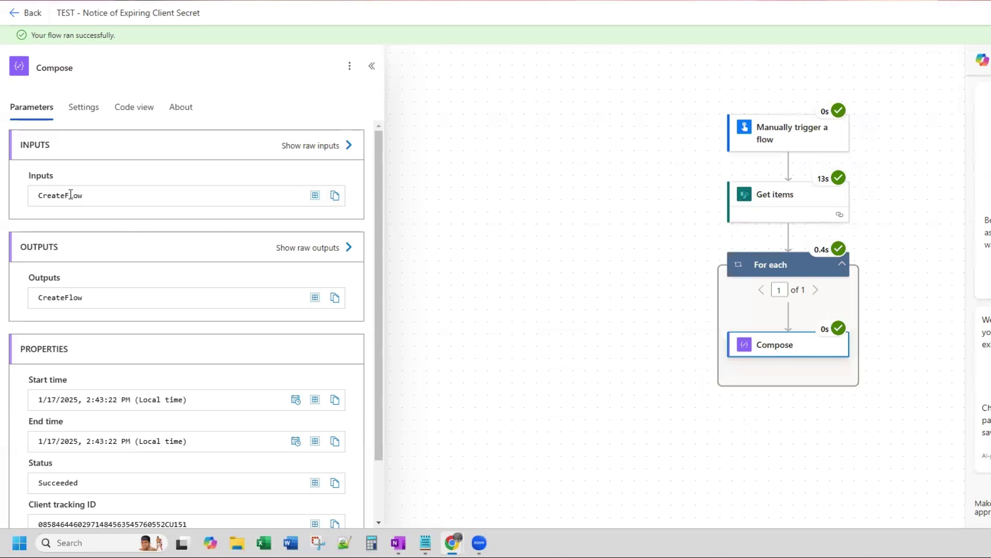
# Confirm the Compose output CreateFlow against the Azure Apps list, then resume editing the flow.
pyautogui.moveTo(95, 200); pyautogui.dragTo(37, 196)
pyautogui.moveTo(84, 300); pyautogui.dragTo(37, 297)
pyautogui.hotkey('alt', 'Tab')
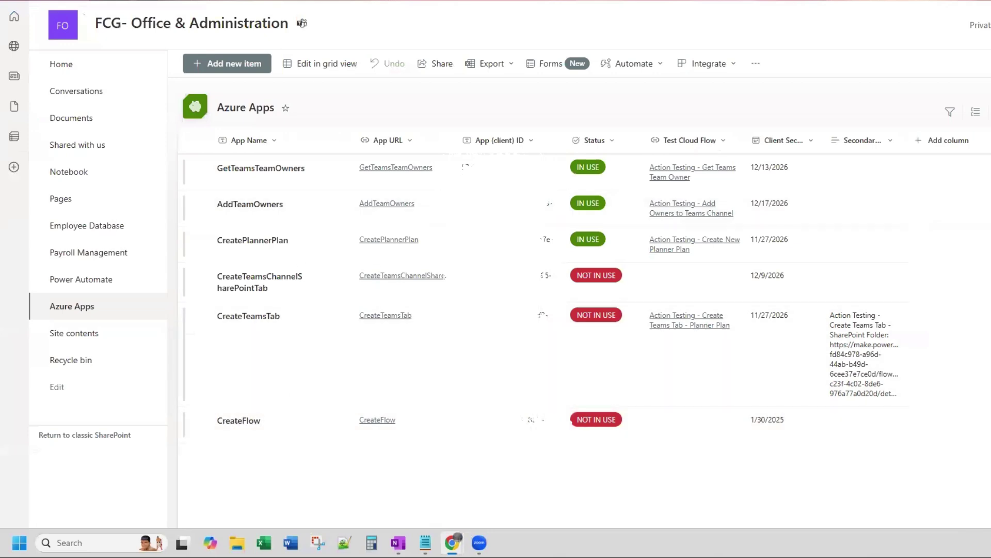
pyautogui.hotkey('alt', 'Tab')
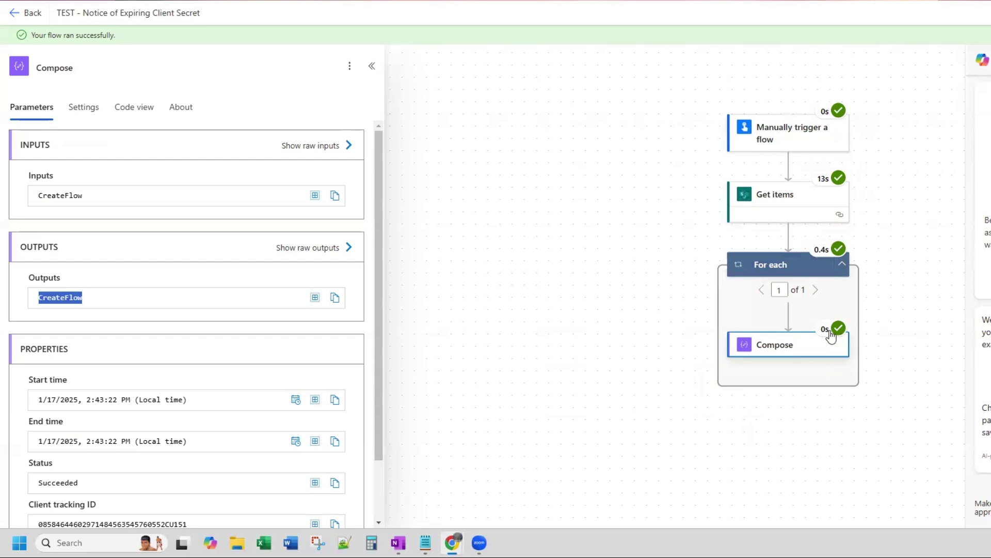
pyautogui.click(794, 226)
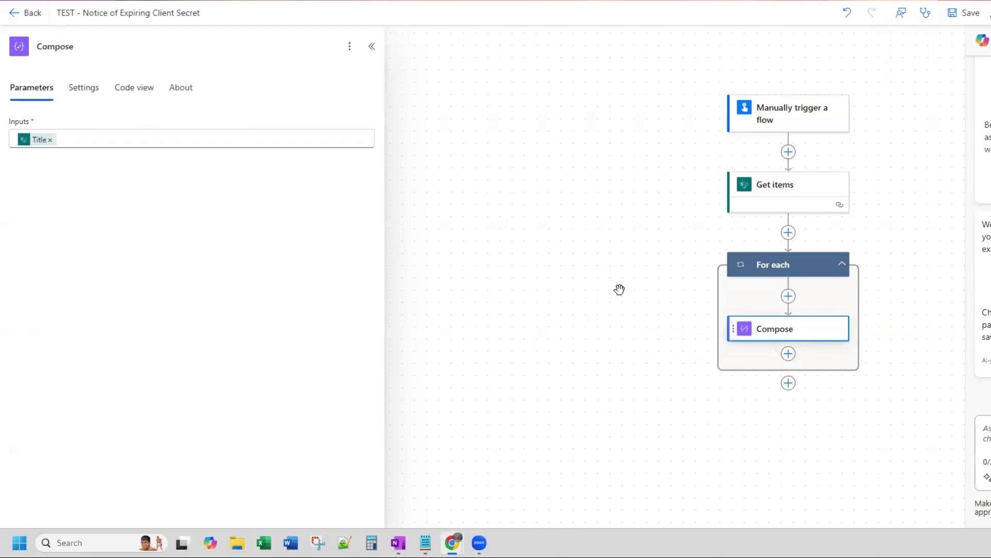
# Search 'post message' and add Teams 'Post message in a chat or channel' below Compose.
pyautogui.click(789, 355)
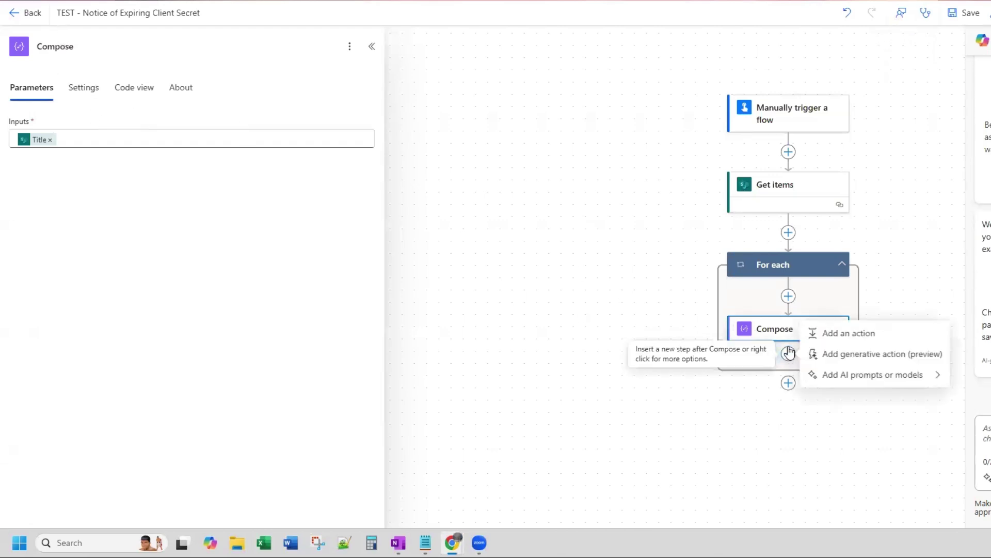
pyautogui.click(844, 333)
pyautogui.write('po')
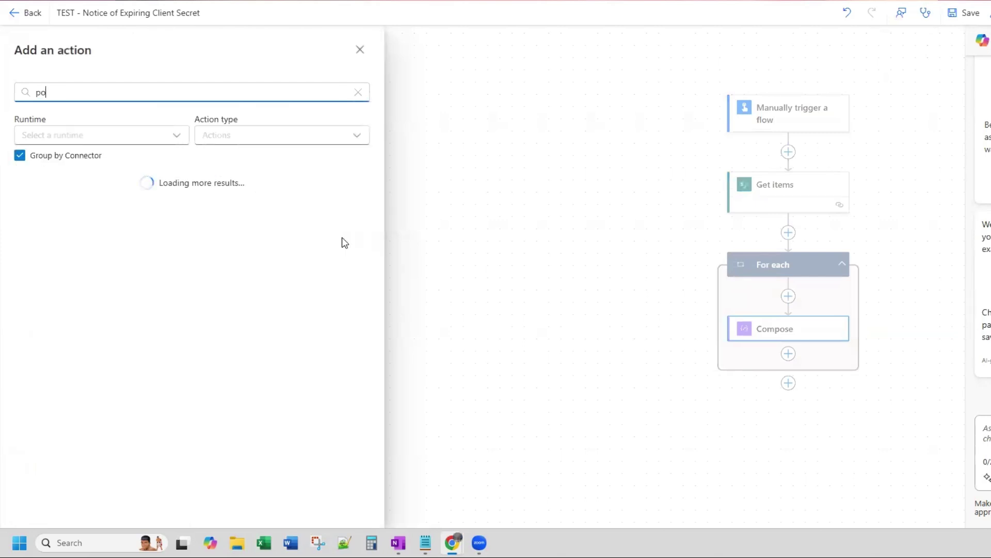
pyautogui.write('st message')
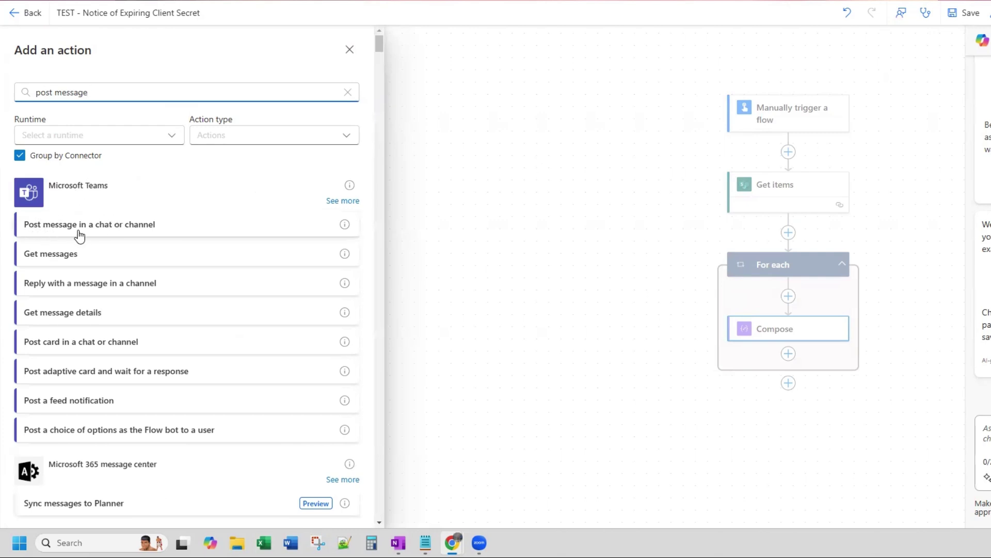
pyautogui.click(157, 230)
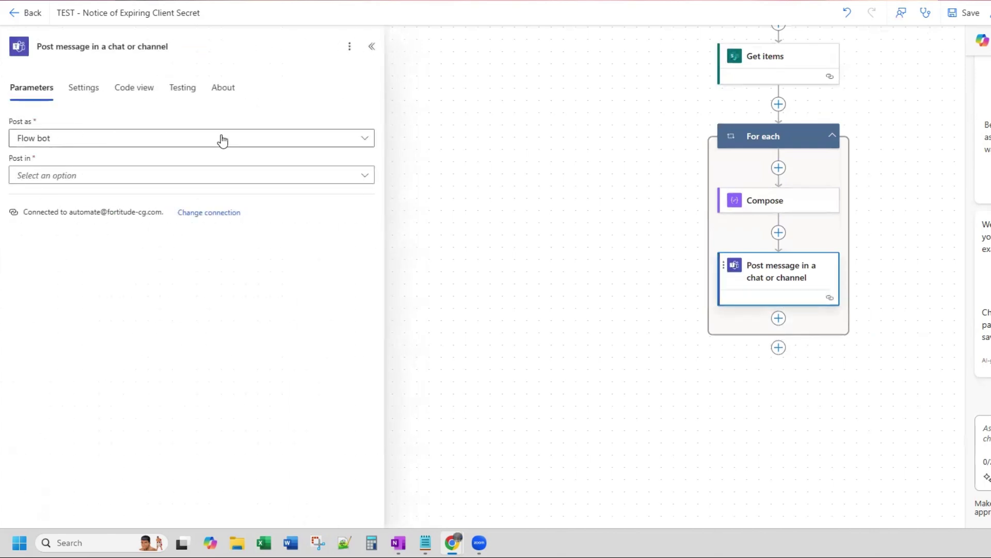
# Set the Teams step's Post as to User and Post in to Channel.
pyautogui.click(363, 139)
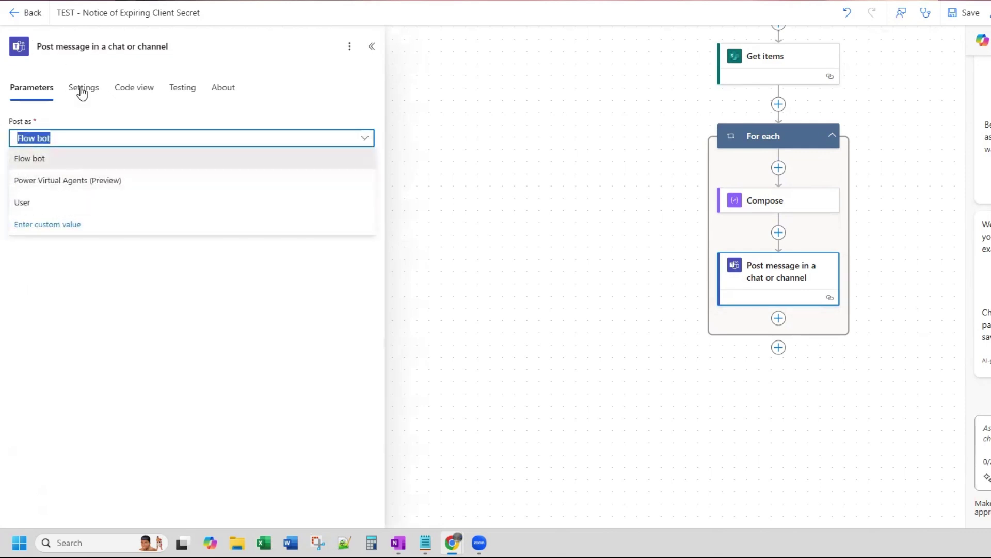
pyautogui.click(36, 206)
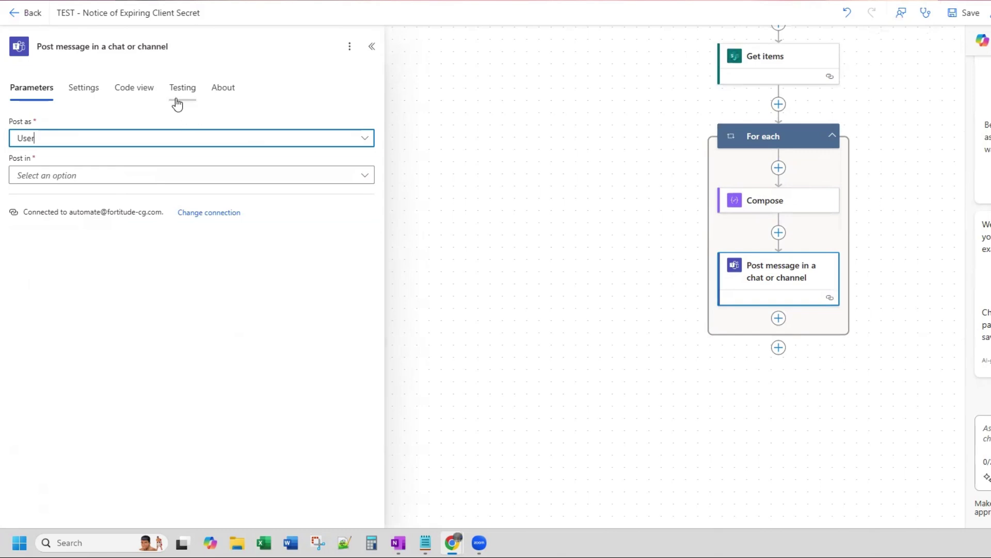
pyautogui.click(98, 181)
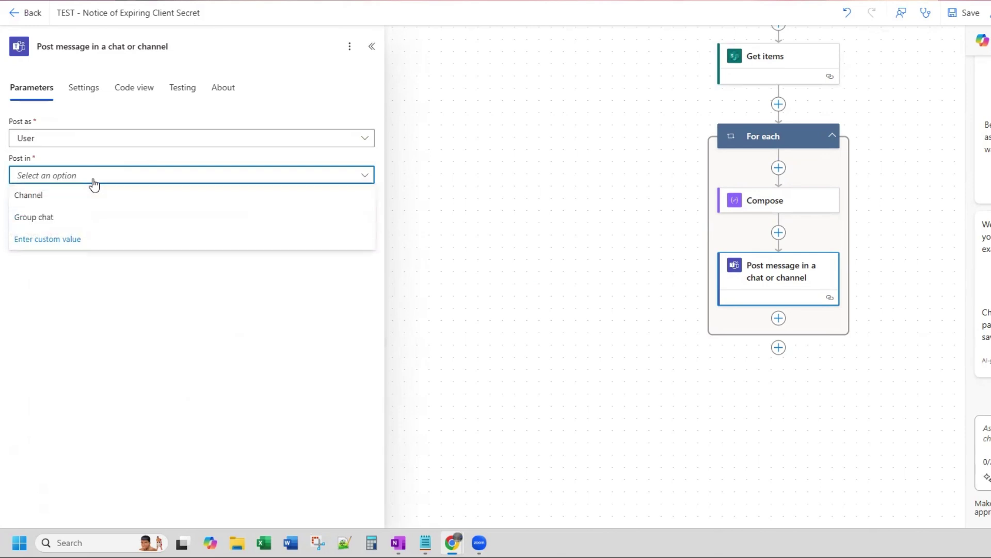
pyautogui.click(30, 198)
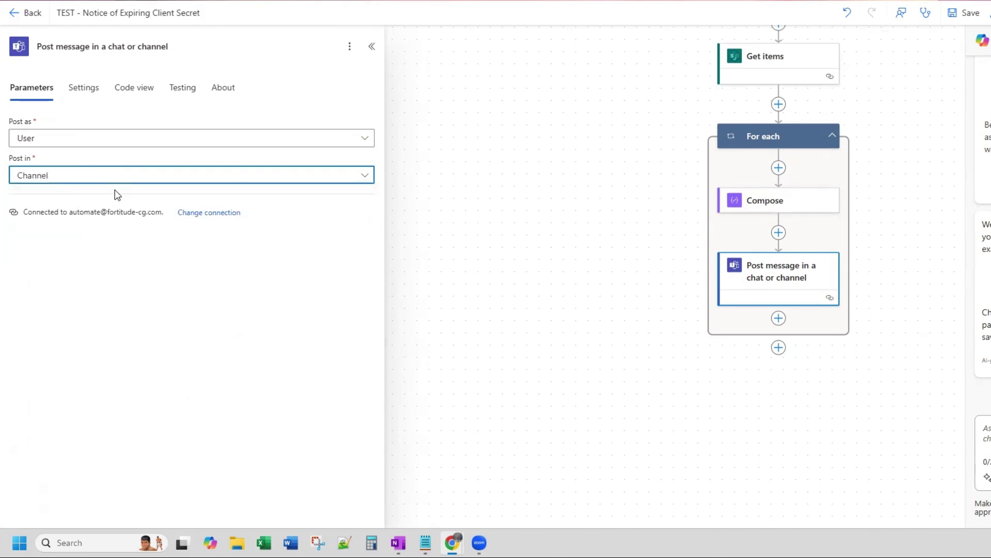
# Choose the FCG- Office & Administration team and its General channel.
pyautogui.click(81, 221)
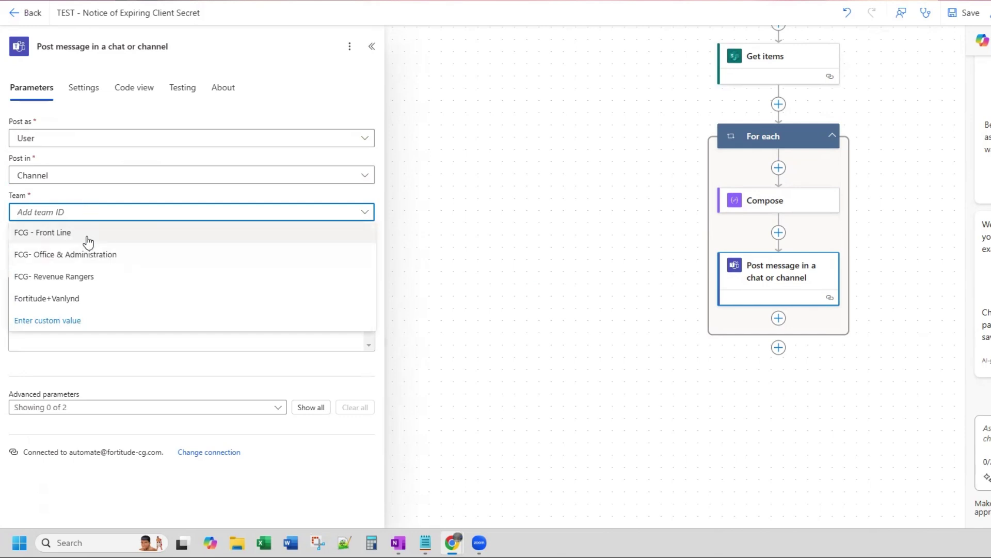
pyautogui.click(89, 255)
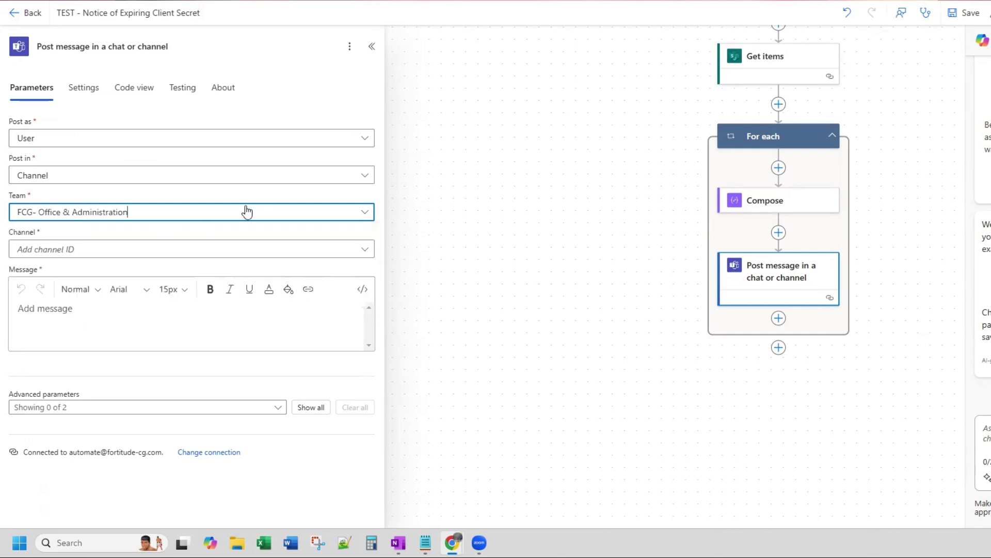
pyautogui.click(82, 253)
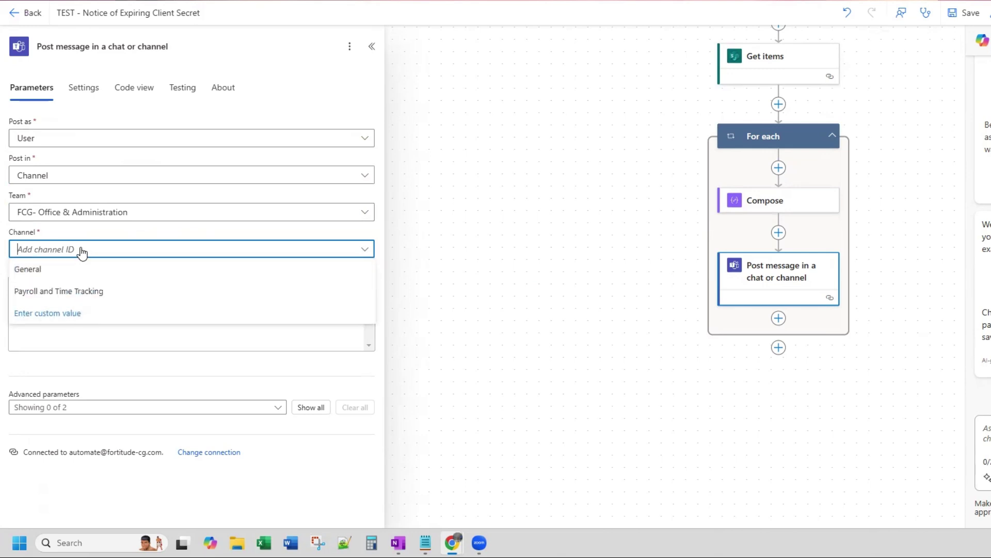
pyautogui.click(95, 217)
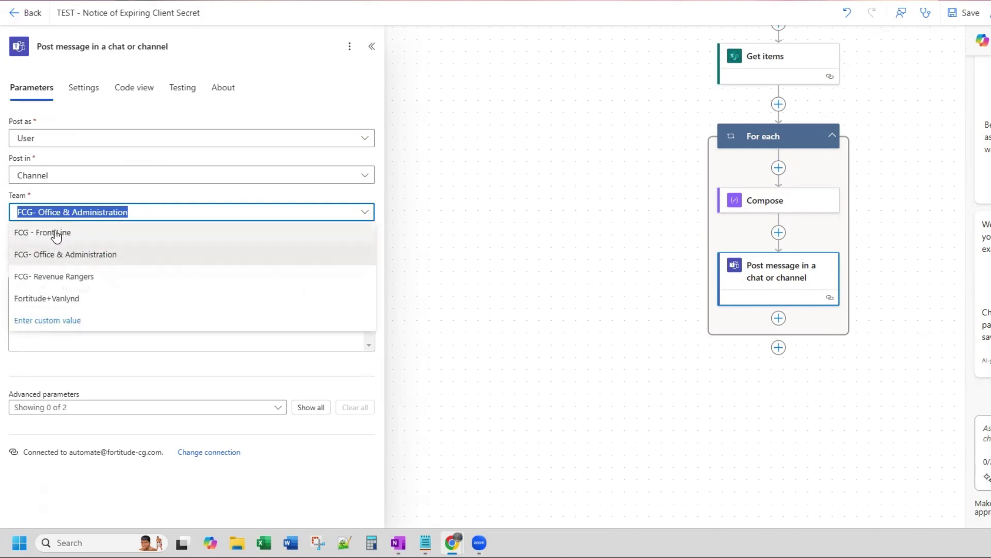
pyautogui.click(103, 254)
pyautogui.click(104, 250)
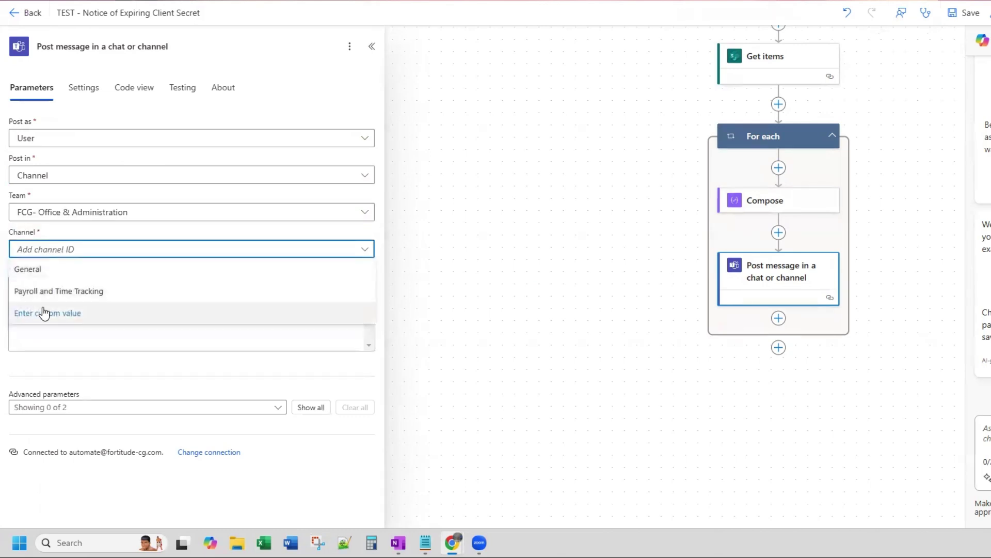
pyautogui.click(67, 274)
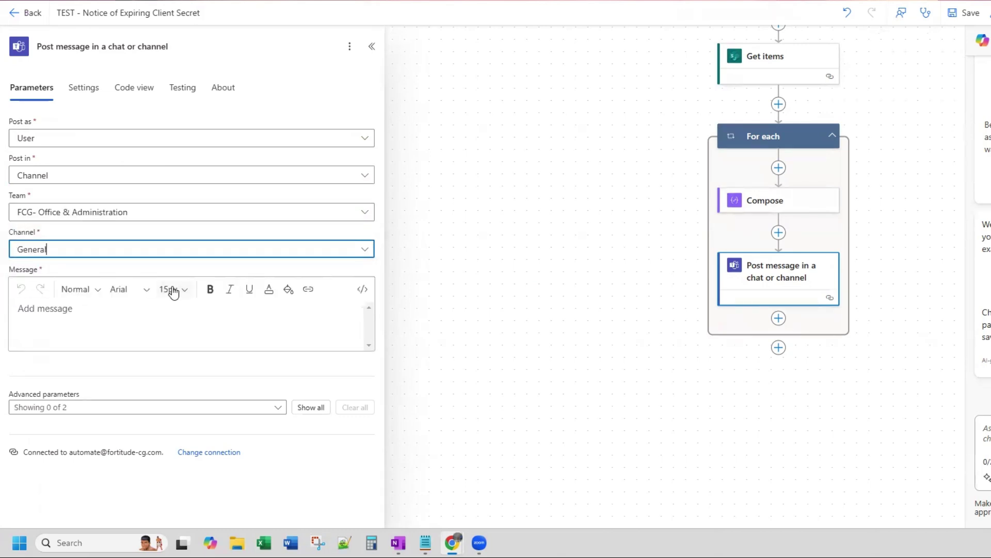
pyautogui.click(67, 313)
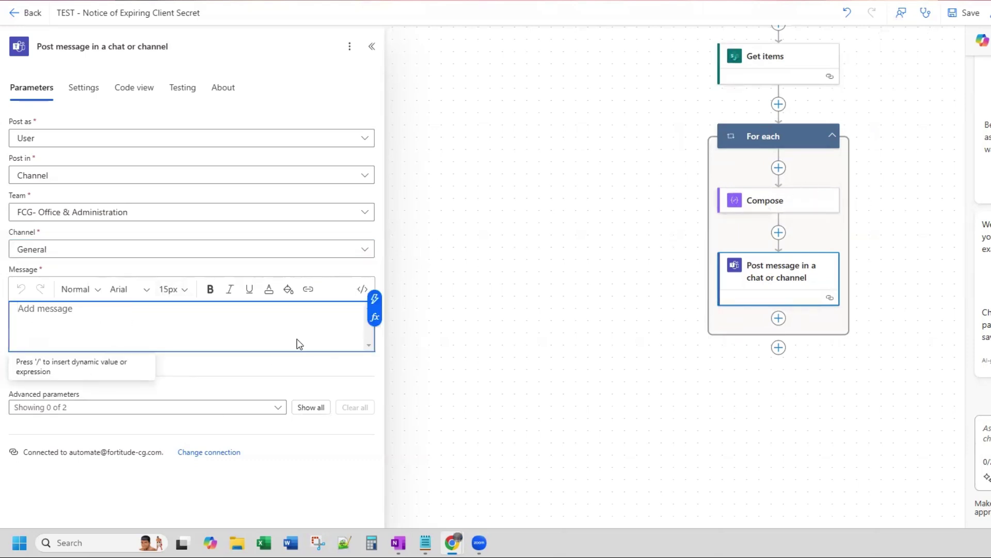
# Rename Compose to 'Compose - Message Body' and remove the Title token from its inputs.
pyautogui.click(784, 200)
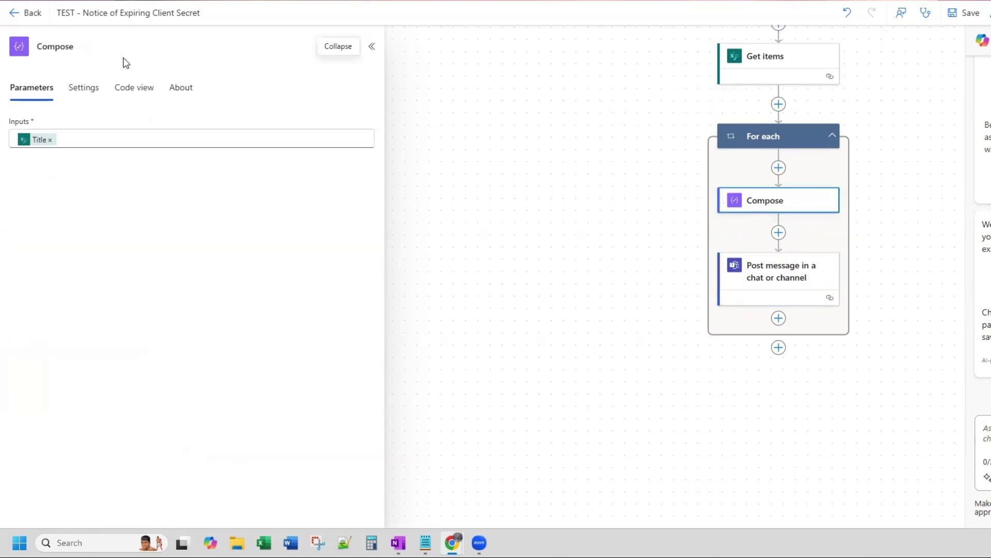
pyautogui.click(103, 45)
pyautogui.write('- Message')
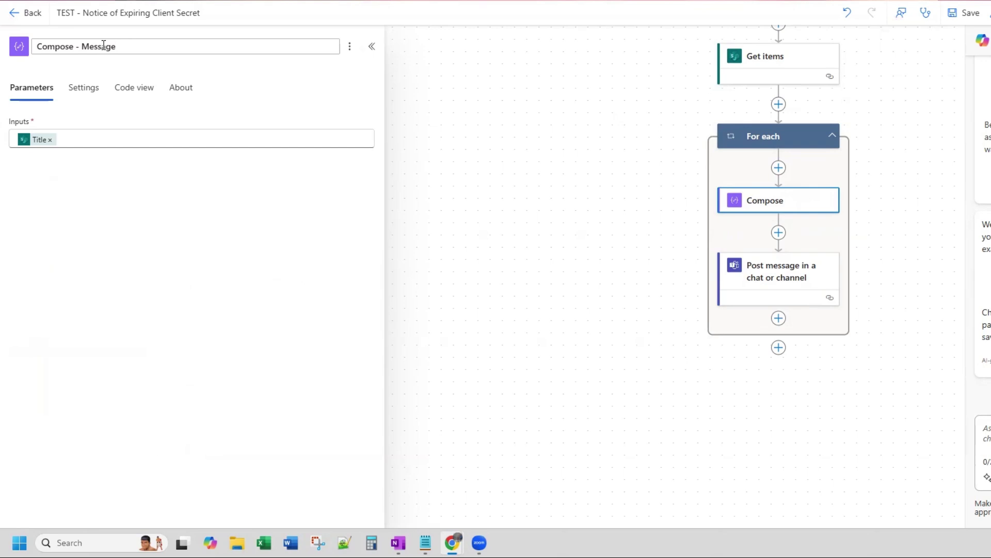
pyautogui.write('Body')
pyautogui.press('Return')
pyautogui.click(50, 140)
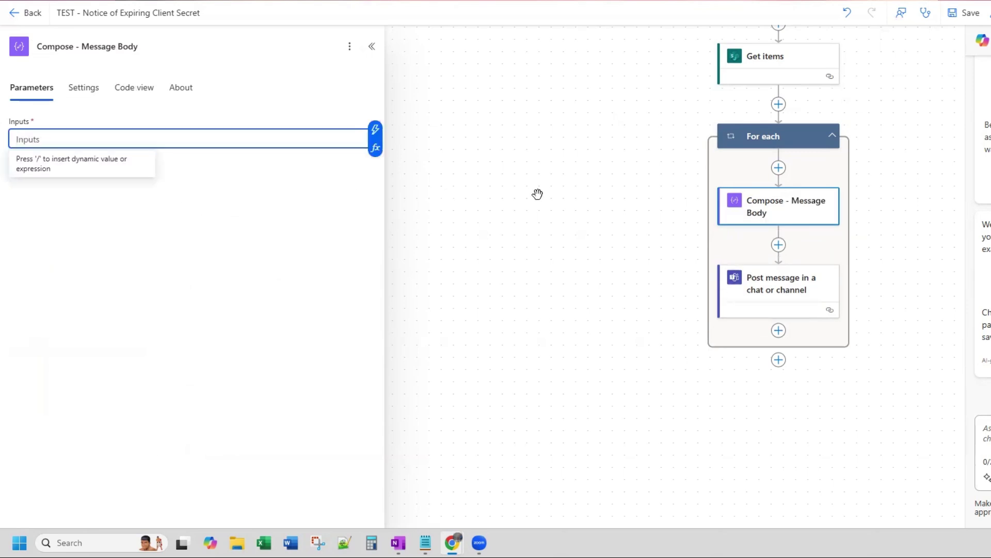
pyautogui.click(789, 284)
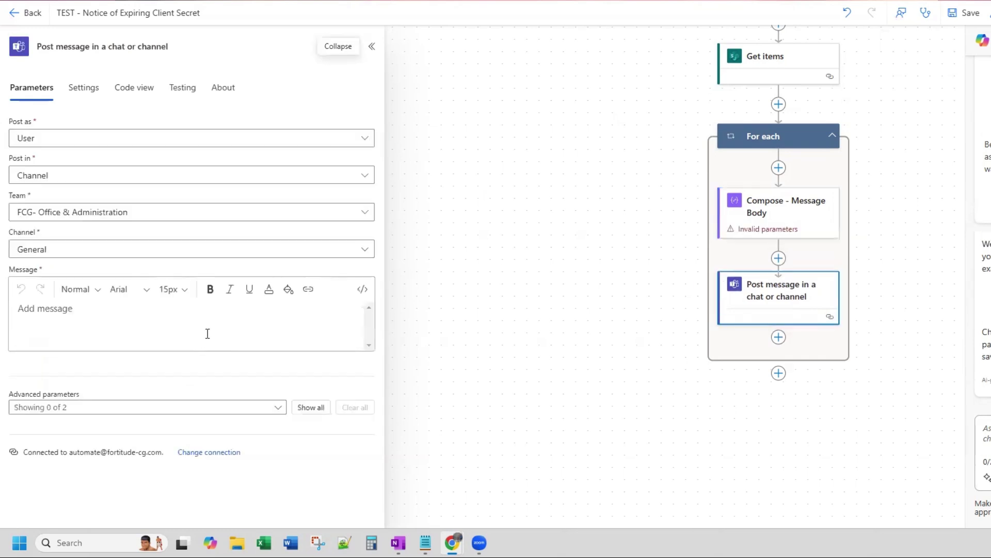
# Replace the Teams message's placeholder HTML with the Outputs of Compose - Message Body.
pyautogui.click(84, 315)
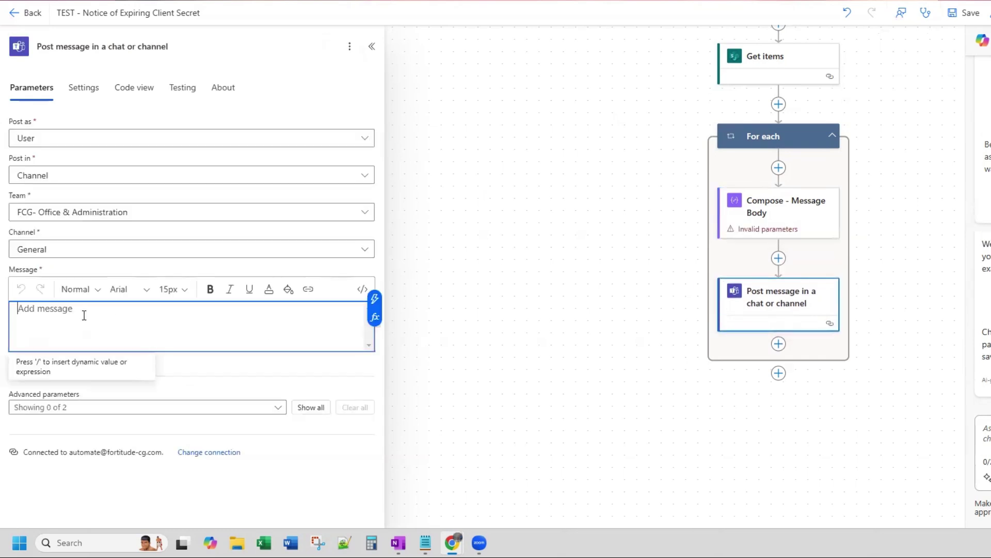
pyautogui.click(361, 293)
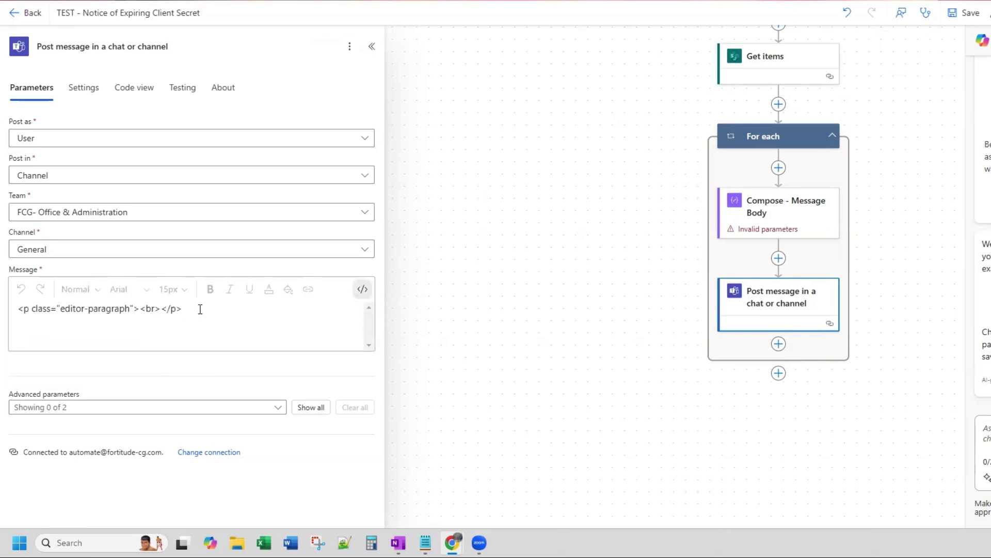
pyautogui.click(219, 314)
pyautogui.hotkey('ctrl', 'a')
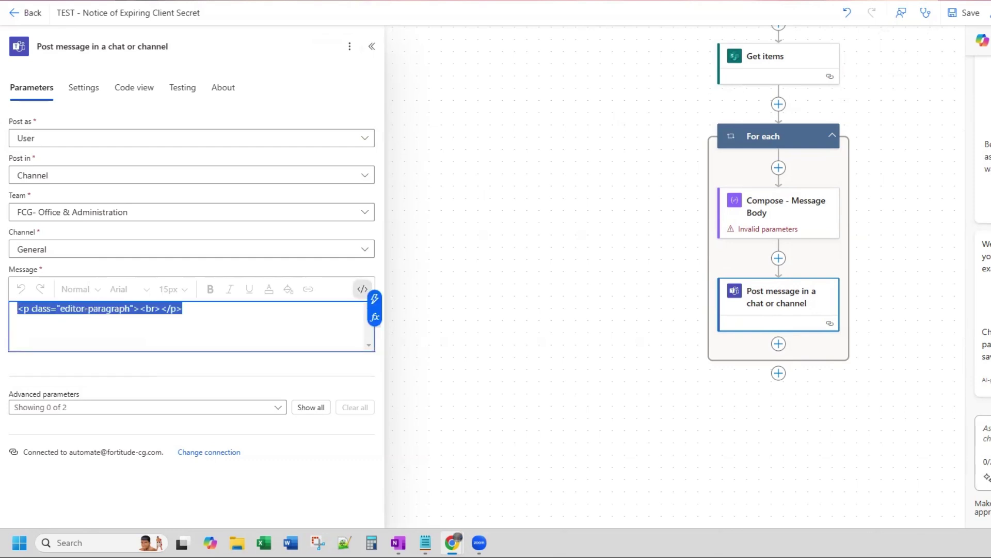
pyautogui.press('BackSpace')
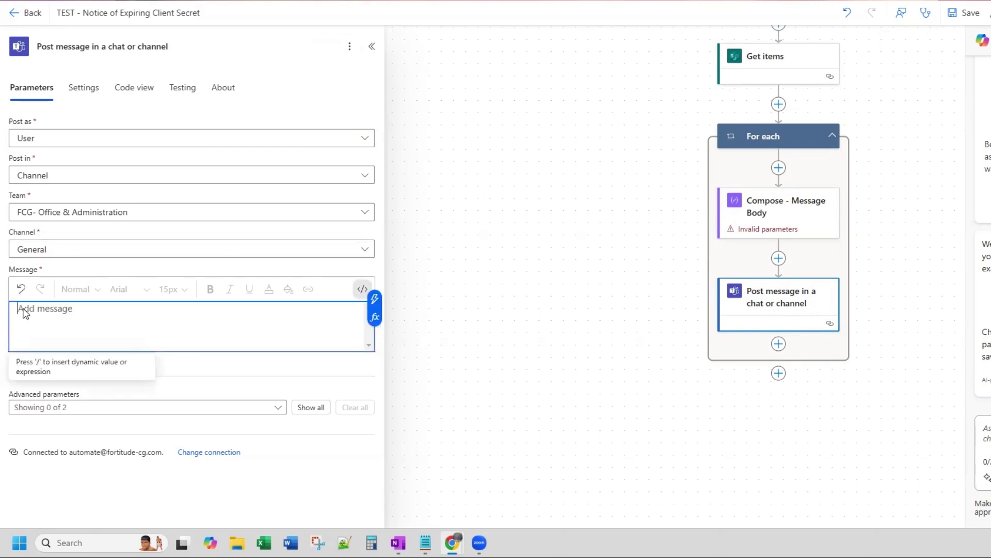
pyautogui.click(374, 298)
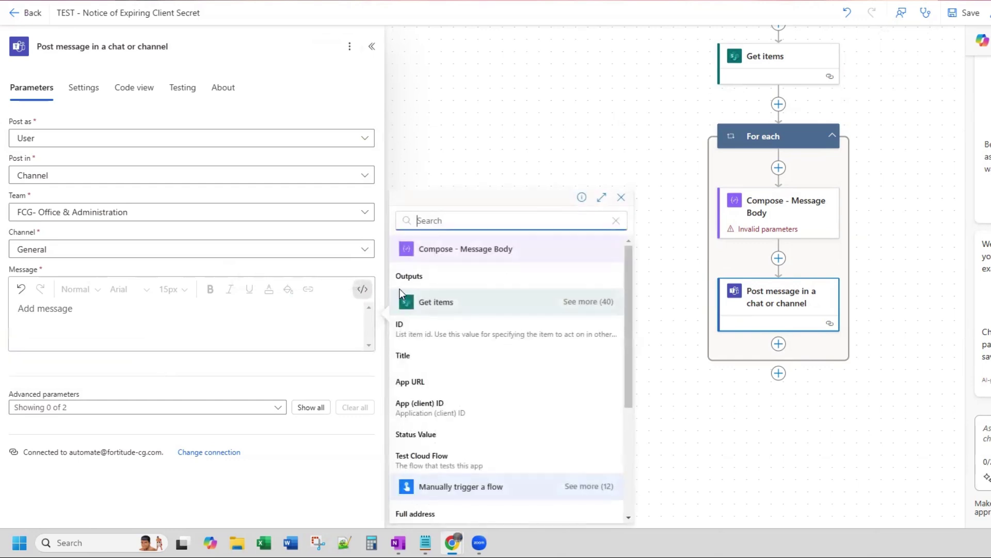
pyautogui.click(439, 275)
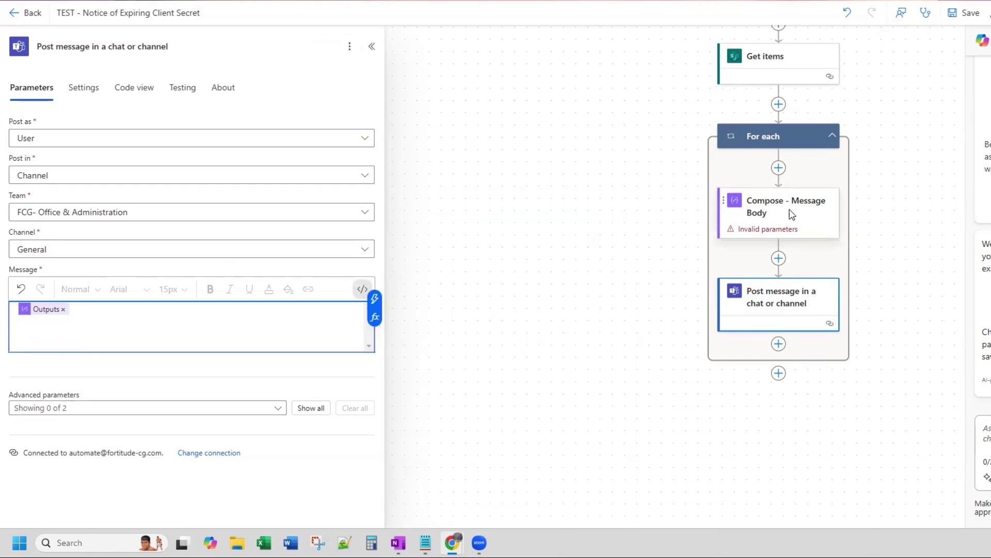
pyautogui.click(775, 209)
pyautogui.click(81, 138)
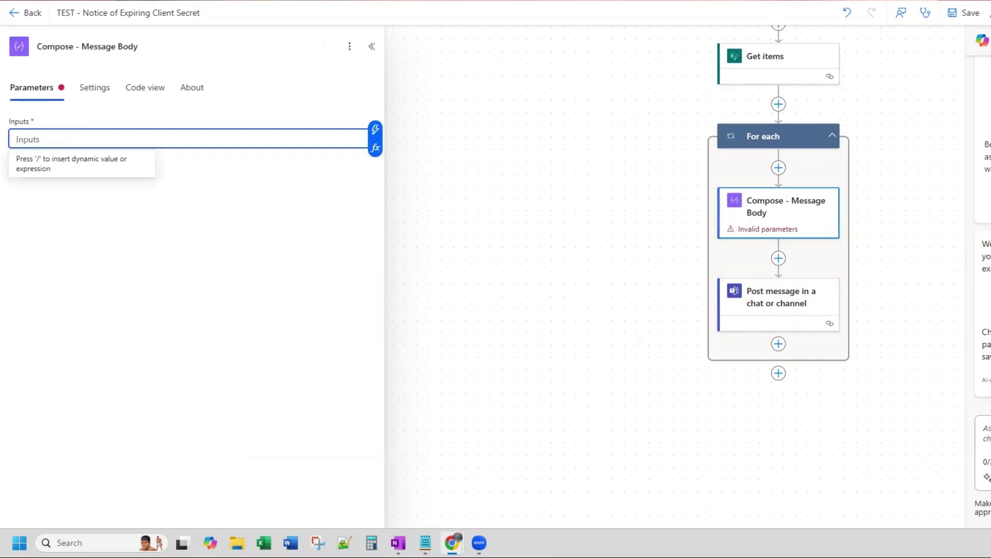
# Paste the HTML expiry notice into Compose - Message Body and delete the broken App URL token.
pyautogui.press('Escape')
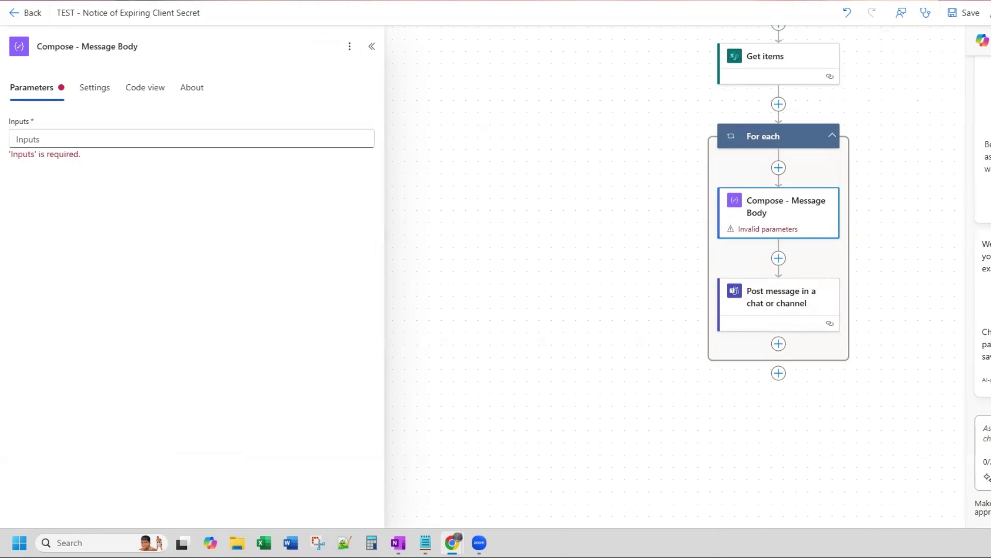
pyautogui.click(56, 140)
pyautogui.hotkey('ctrl', 'v')
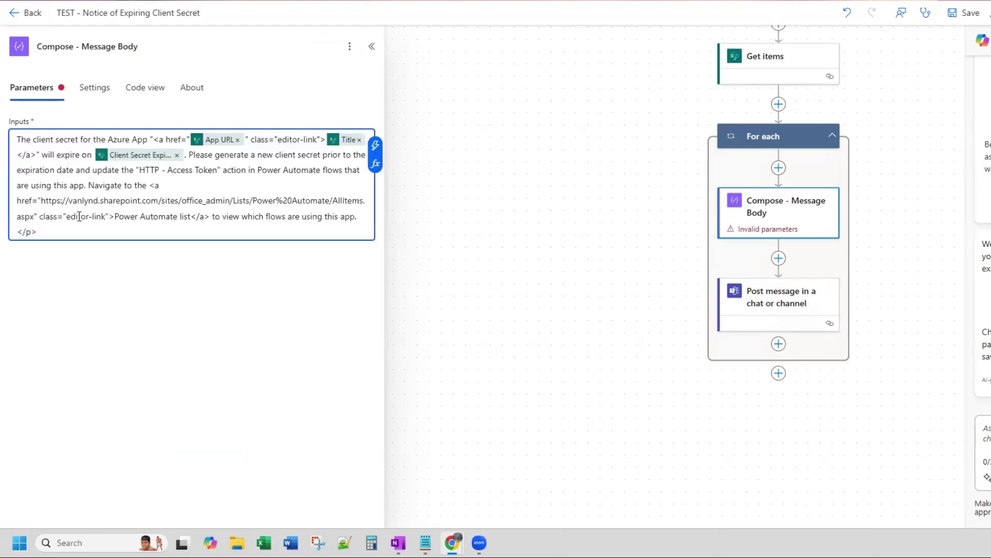
pyautogui.click(238, 140)
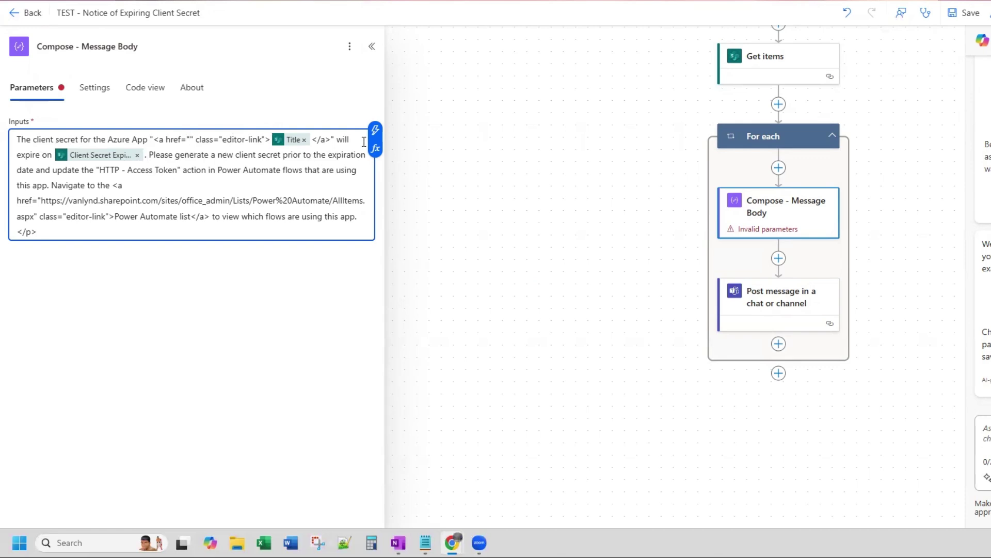
pyautogui.click(375, 129)
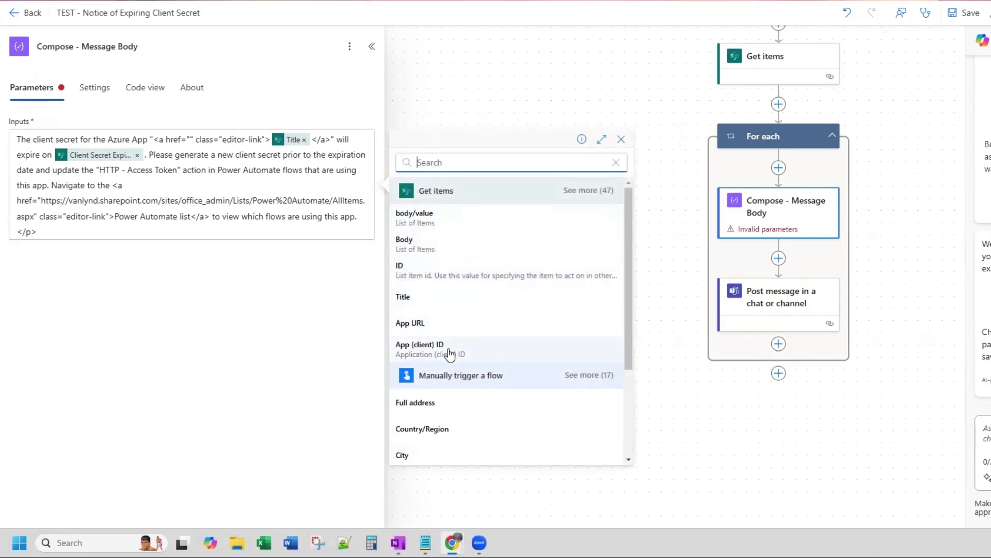
# Insert App URL as the link address and re-insert the item Title as the link text.
pyautogui.click(428, 330)
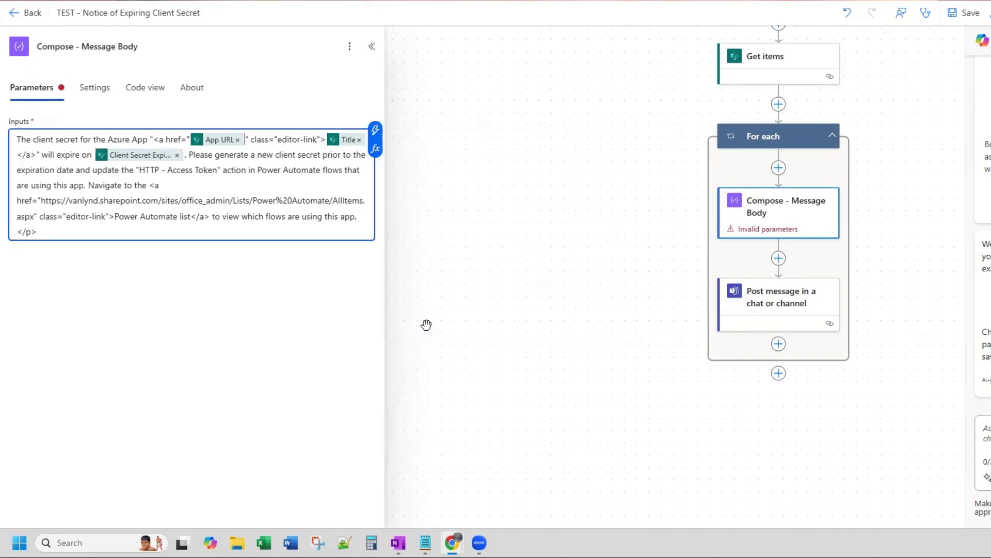
pyautogui.click(360, 140)
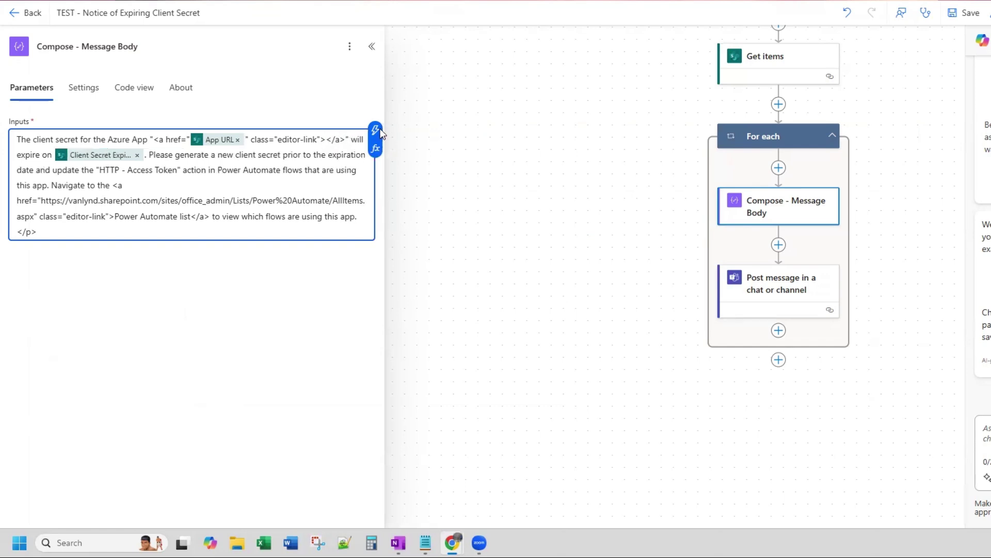
pyautogui.click(376, 130)
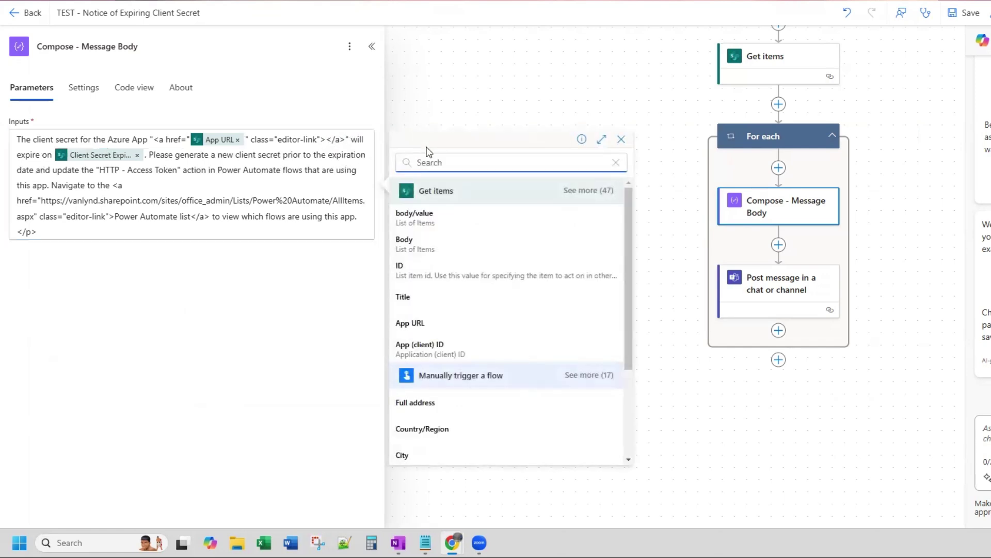
pyautogui.click(415, 295)
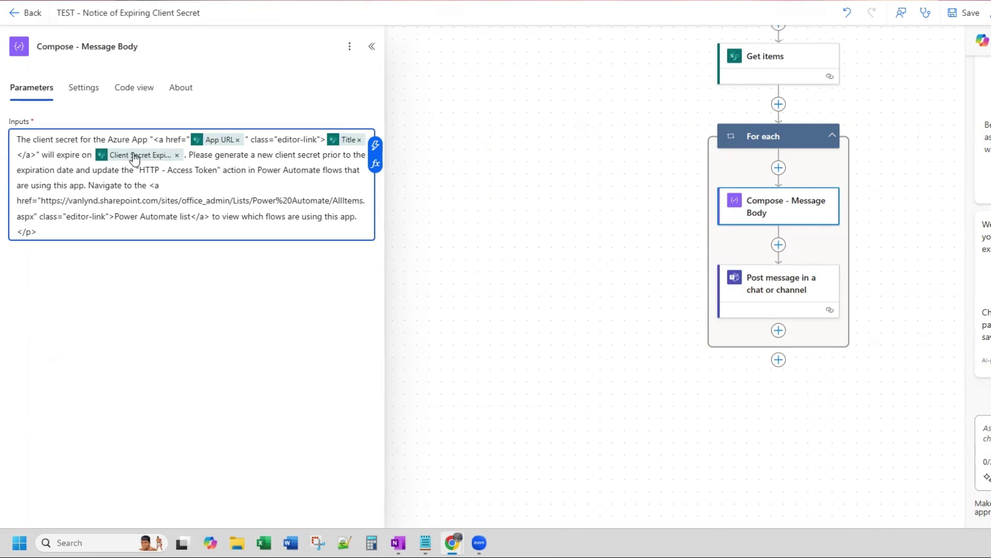
# Replace the broken Client Secret Expiration placeholder with the Get items field after 'expire on'.
pyautogui.click(176, 154)
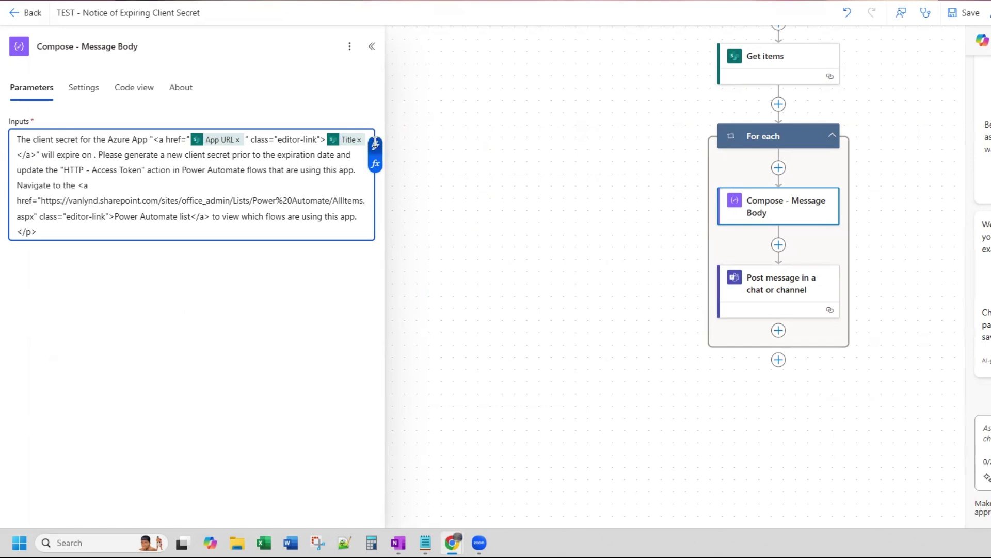
pyautogui.click(375, 145)
pyautogui.click(599, 191)
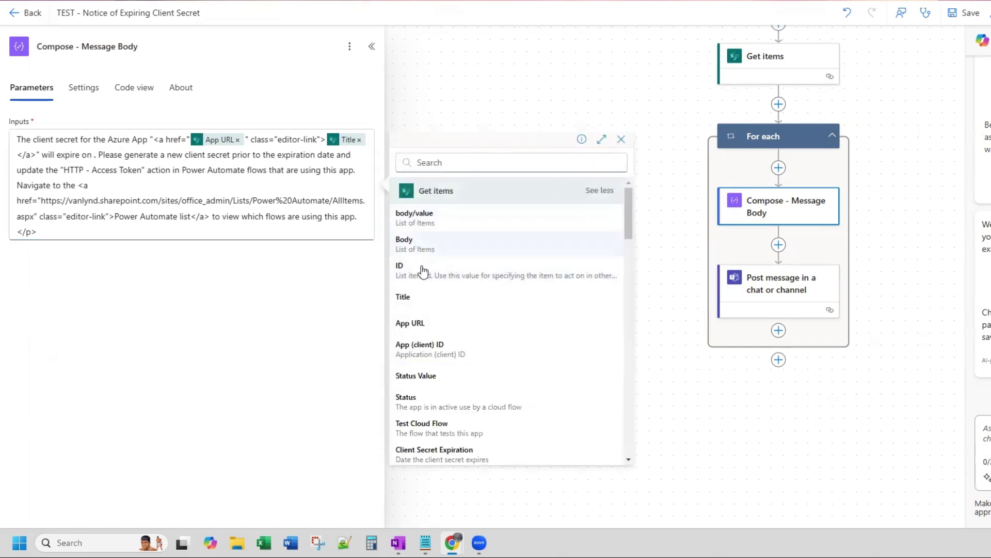
pyautogui.scroll(-1, 436, 289)
pyautogui.scroll(-2, 436, 289)
pyautogui.click(445, 332)
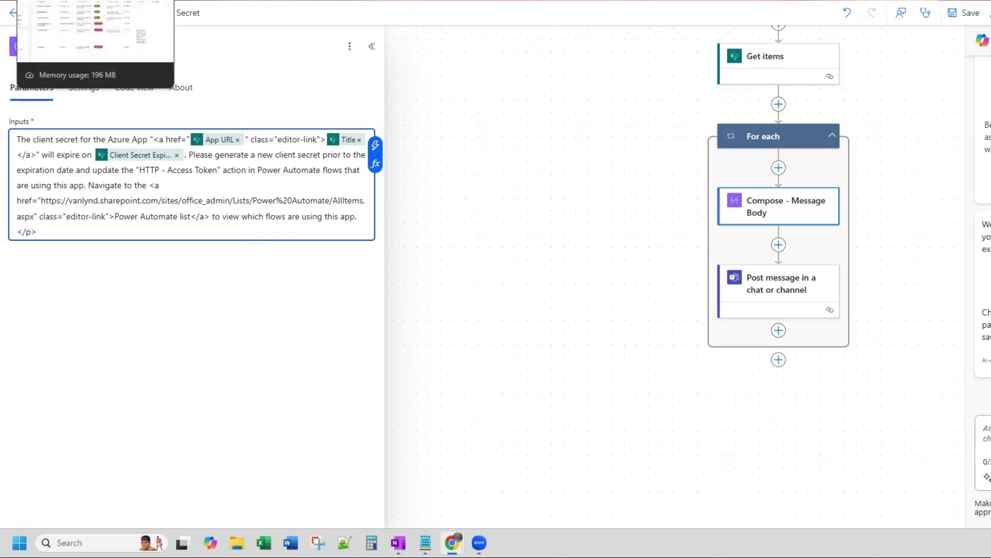
# Open the SharePoint site's Power Automate list and scroll through its catalogued flows.
pyautogui.click(78, 1)
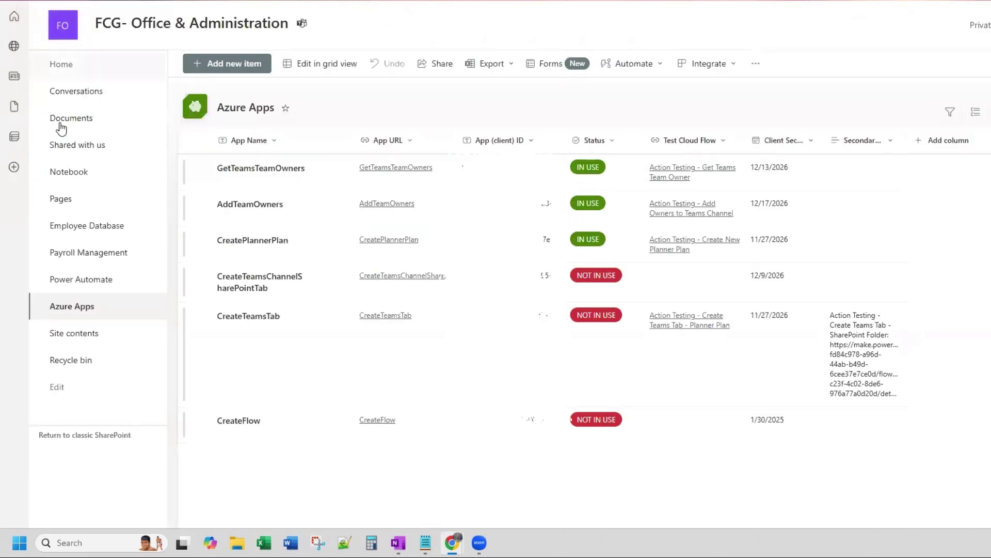
pyautogui.click(84, 279)
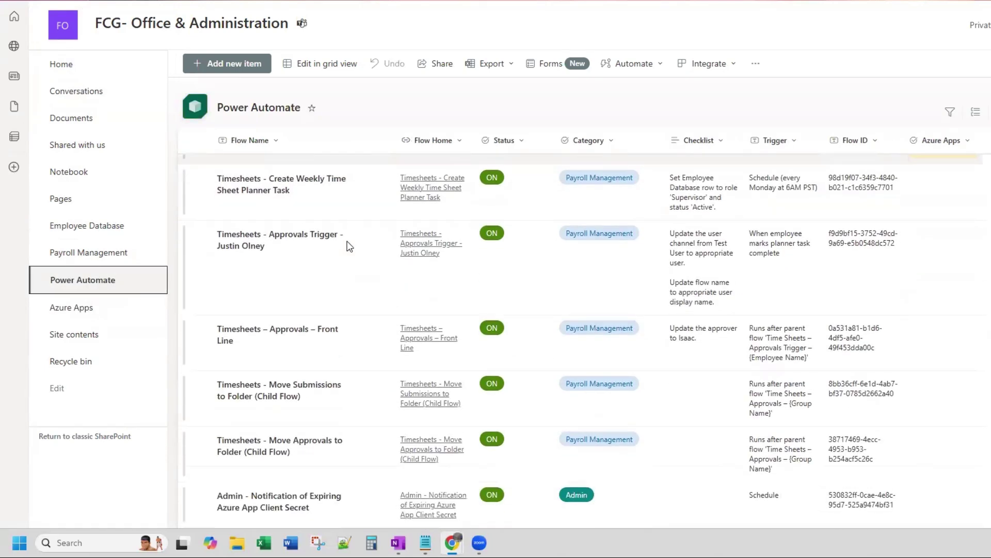
pyautogui.scroll(-2, 350, 246)
pyautogui.scroll(2, 349, 246)
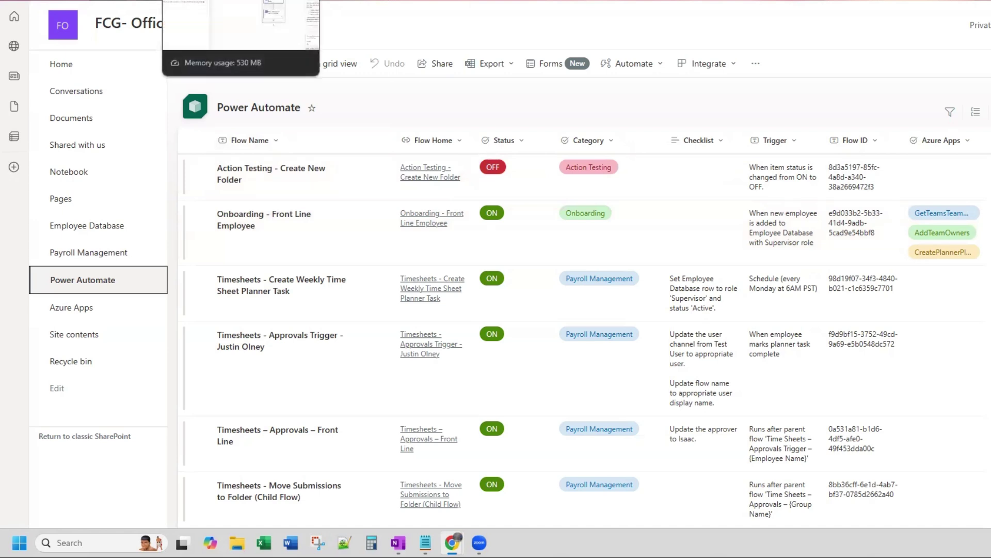
# Save the flow in the editor.
pyautogui.click(222, 2)
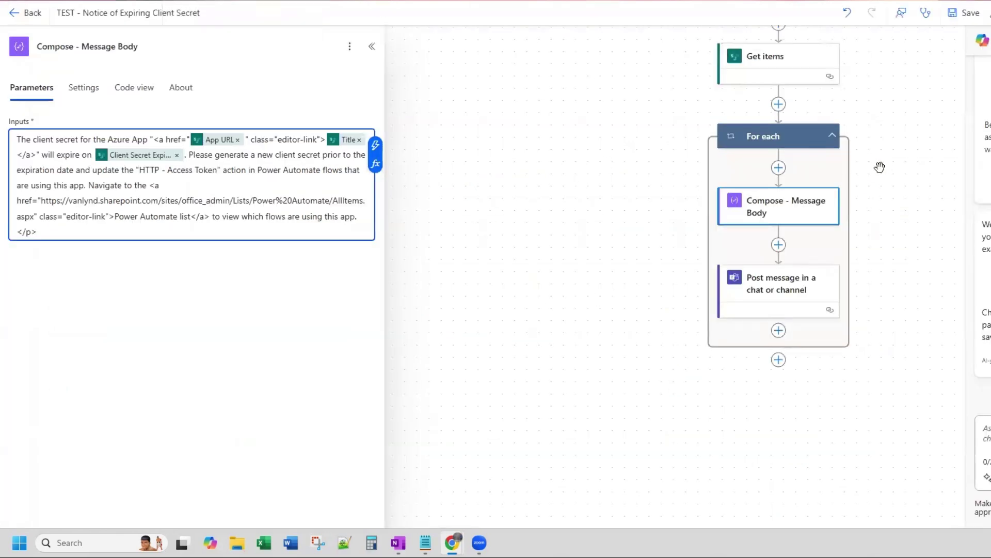
pyautogui.scroll(1, 899, 175)
pyautogui.click(979, 13)
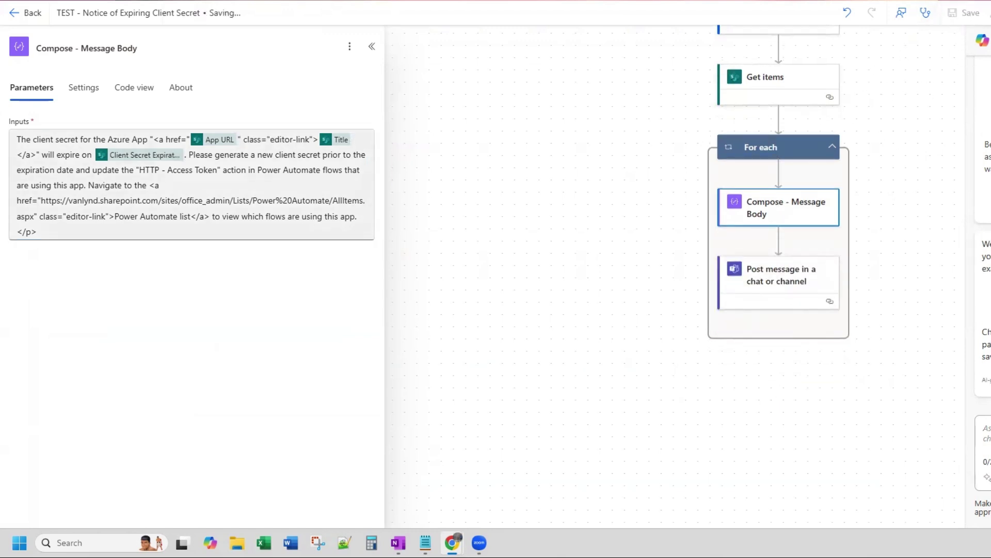
# Run a manual test of the flow until it succeeds, then return to SharePoint.
pyautogui.click(989, 13)
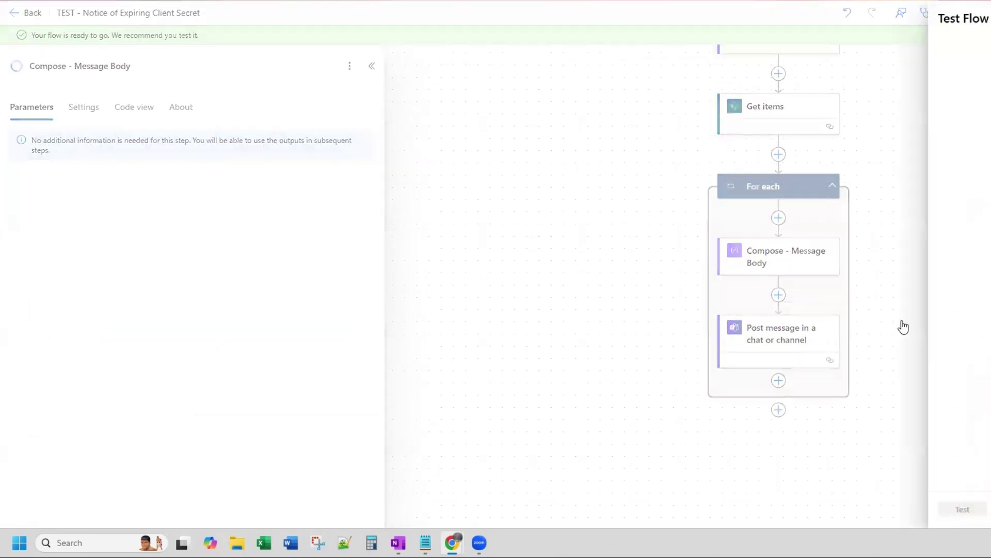
pyautogui.click(962, 61)
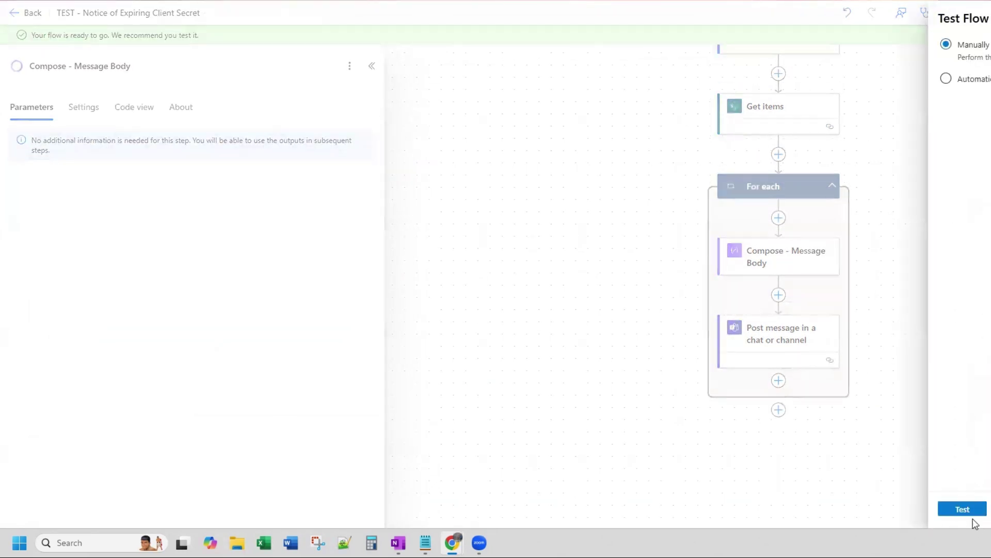
pyautogui.click(967, 512)
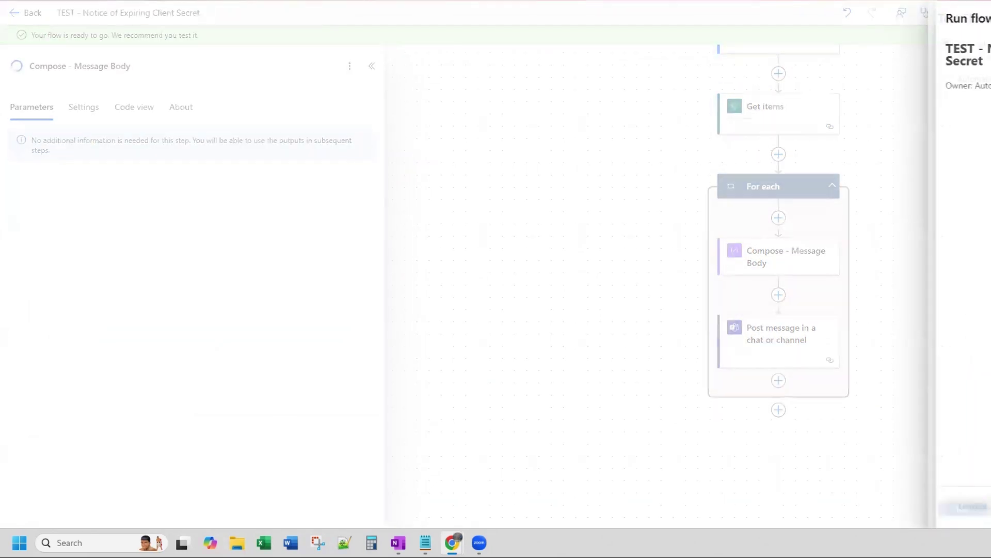
pyautogui.click(976, 508)
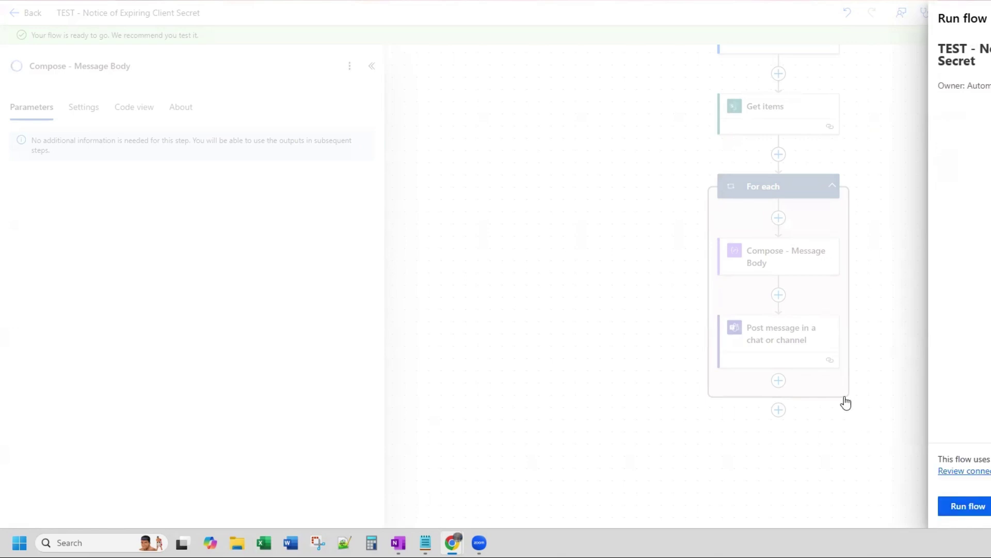
pyautogui.click(958, 506)
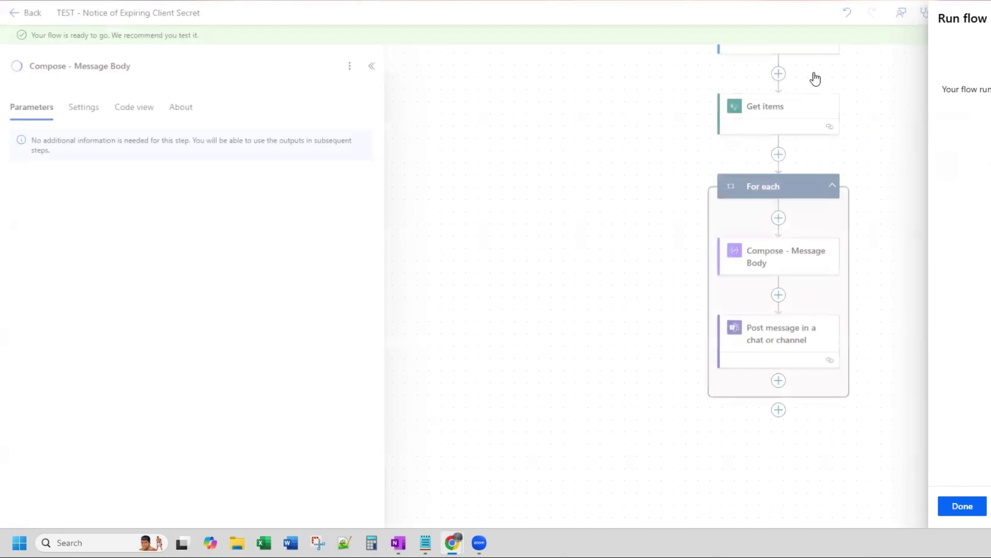
pyautogui.click(961, 507)
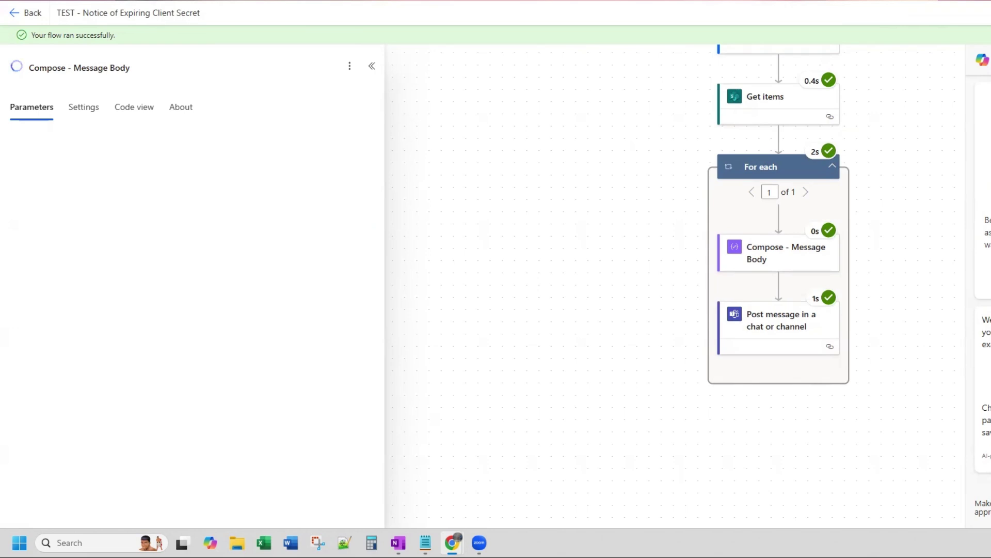
pyautogui.click(77, 2)
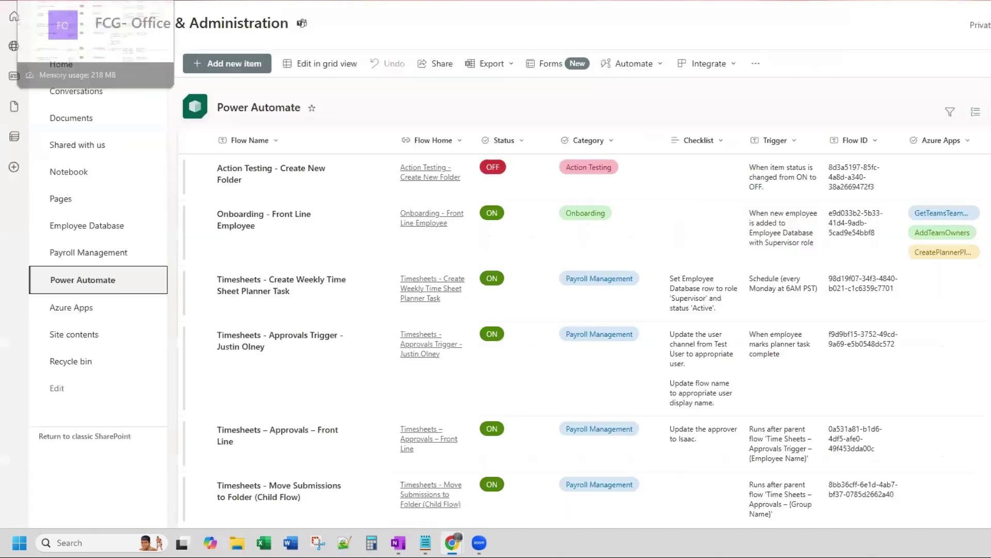
# Check CreateFlow's 1/30/2025 secret expiry in Azure Apps, then return to the successful run.
pyautogui.click(71, 307)
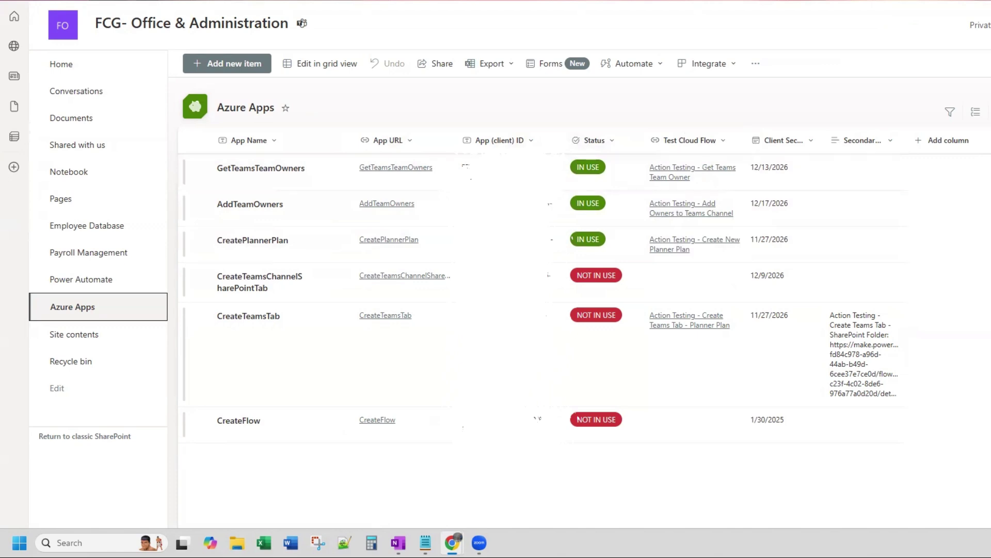
pyautogui.click(227, 0)
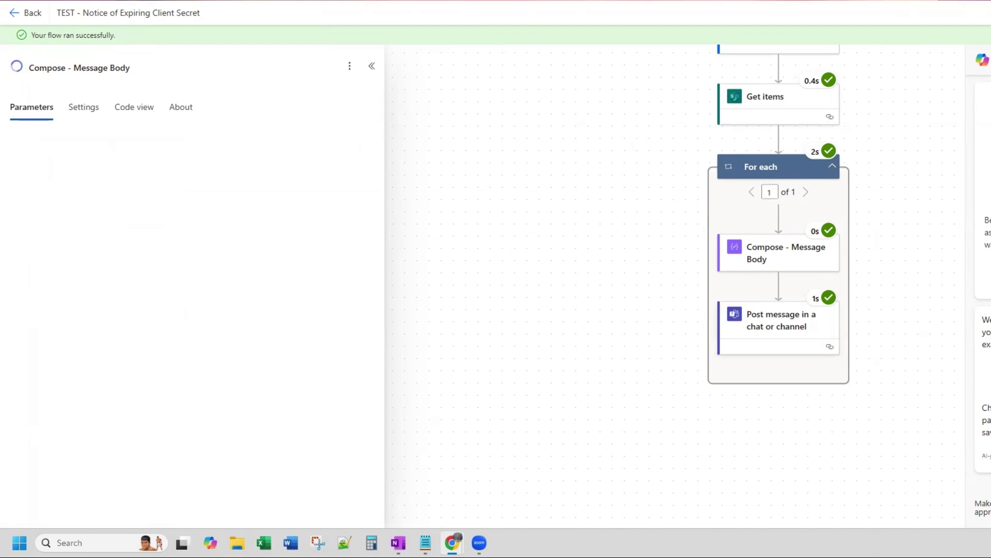
# In the Teams General channel, highlight the new CreateFlow notice and its 2025-01-30 expiry date.
pyautogui.click(227, 0)
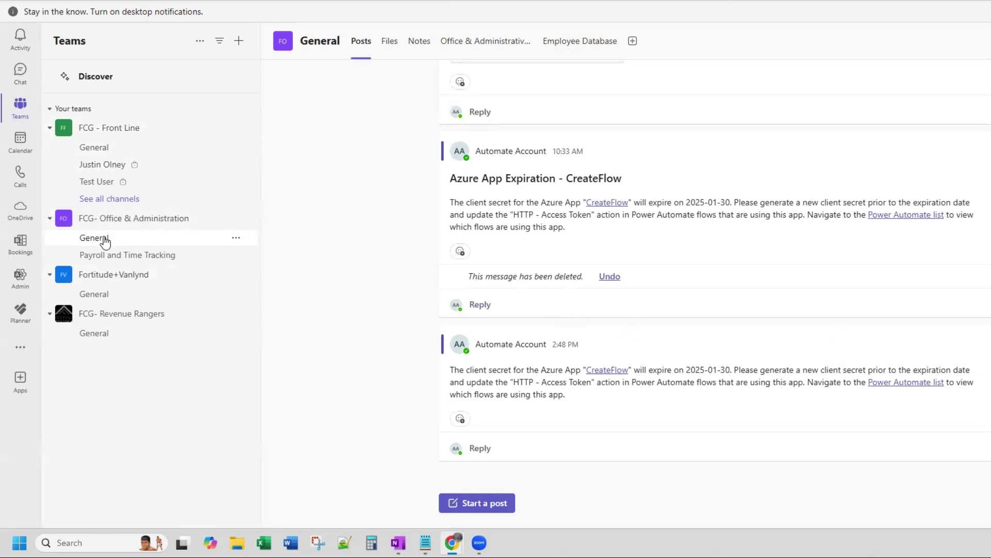
pyautogui.moveTo(592, 397); pyautogui.dragTo(468, 368)
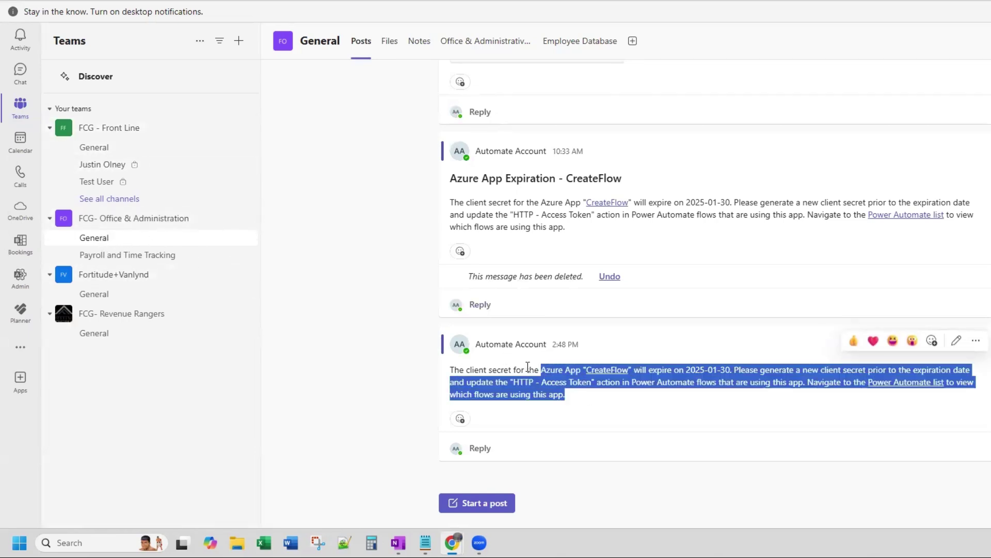
pyautogui.click(482, 370)
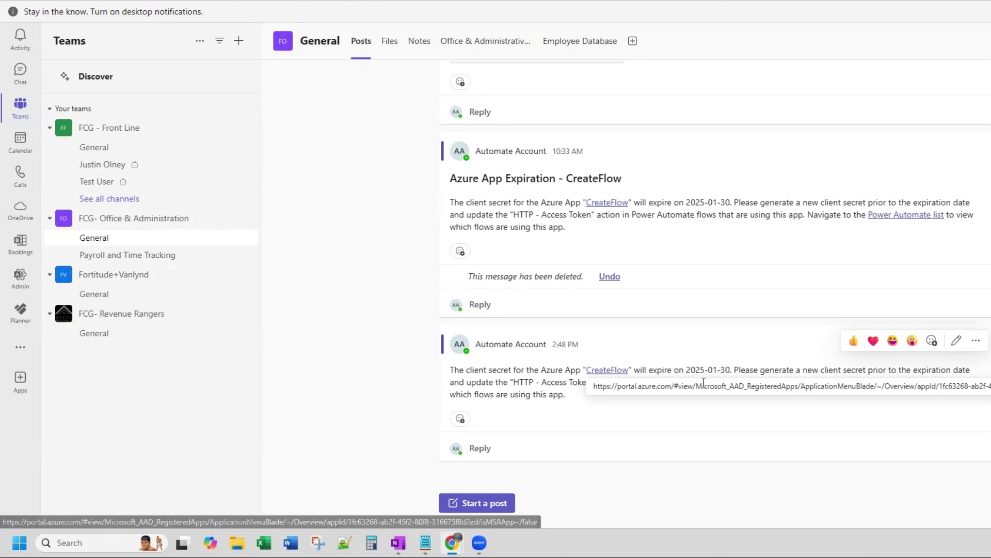
pyautogui.moveTo(695, 368)
pyautogui.mouseDown()
pyautogui.moveTo(731, 369)
pyautogui.moveTo(686, 370)
pyautogui.mouseUp()
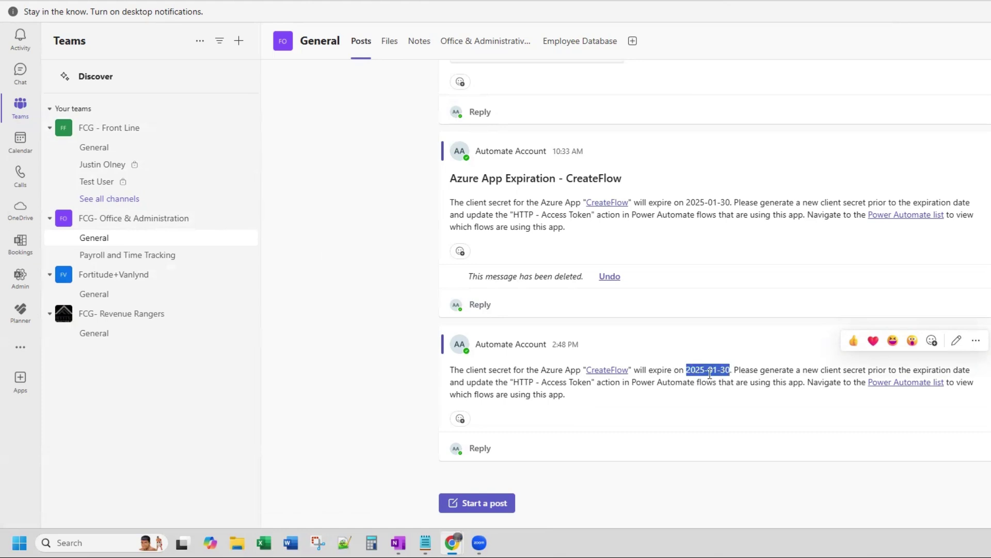
pyautogui.moveTo(751, 370); pyautogui.dragTo(733, 370)
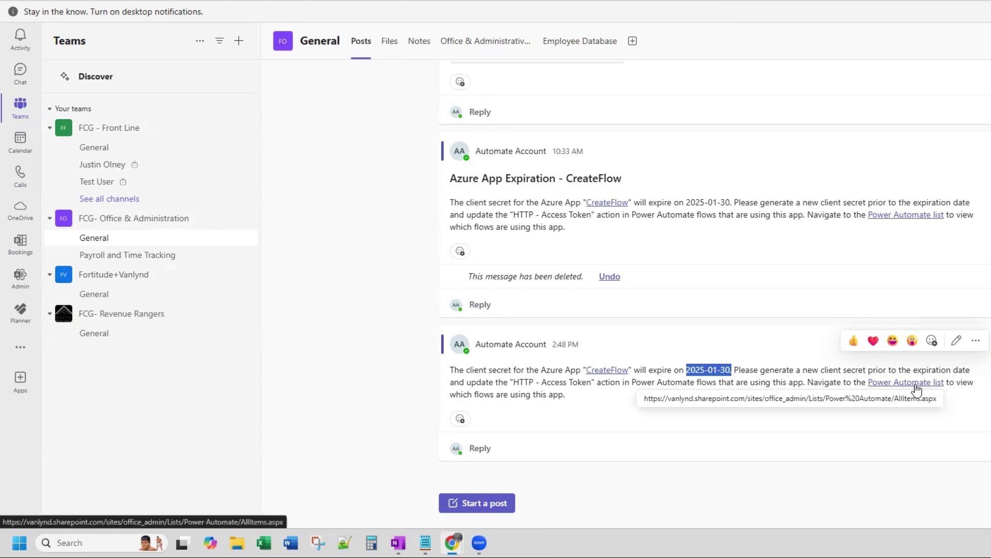